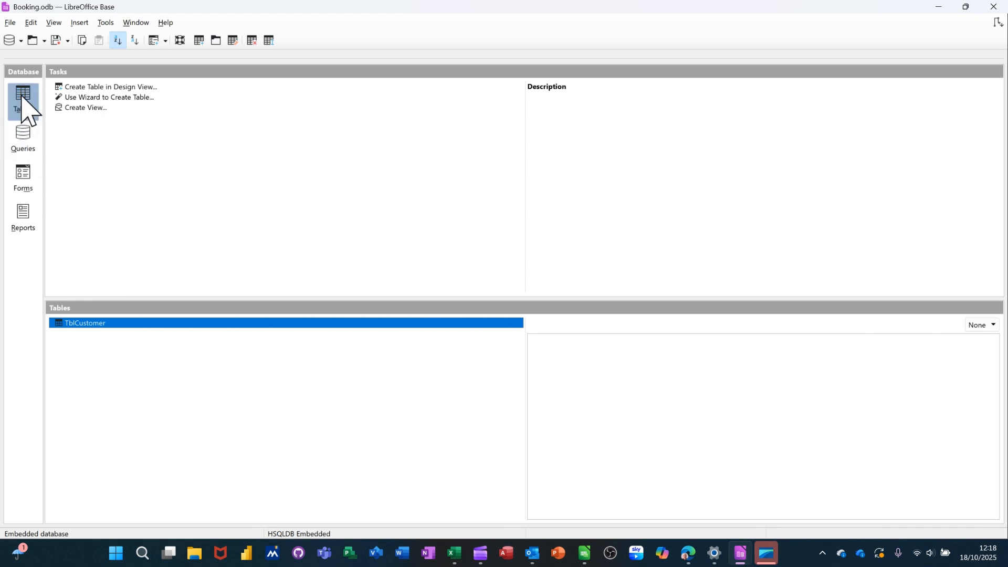
Open the TblCustomer table to review its records, then close it.
{"action": "double_click", "coordinate": [75, 328]}
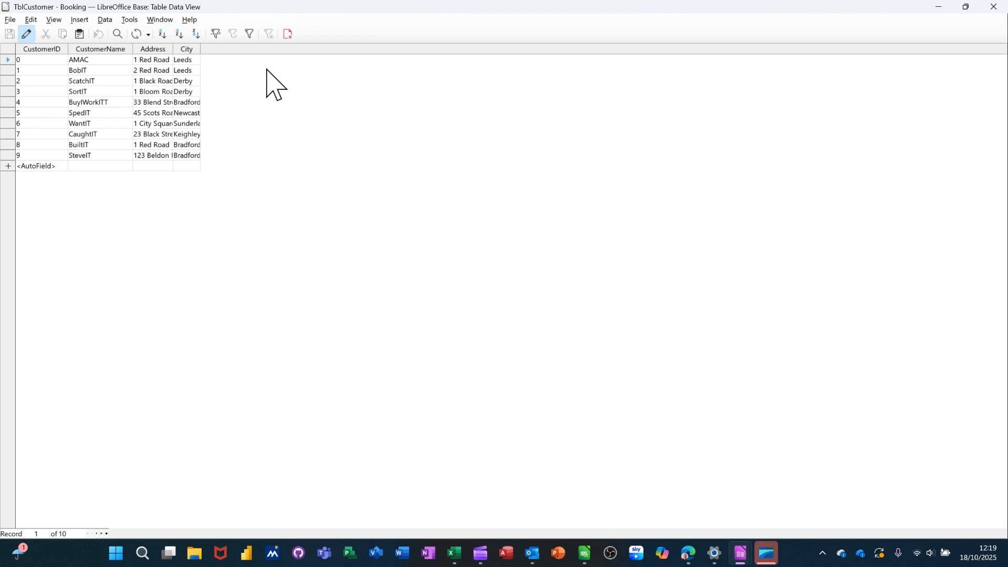
{"action": "left_click", "coordinate": [288, 34]}
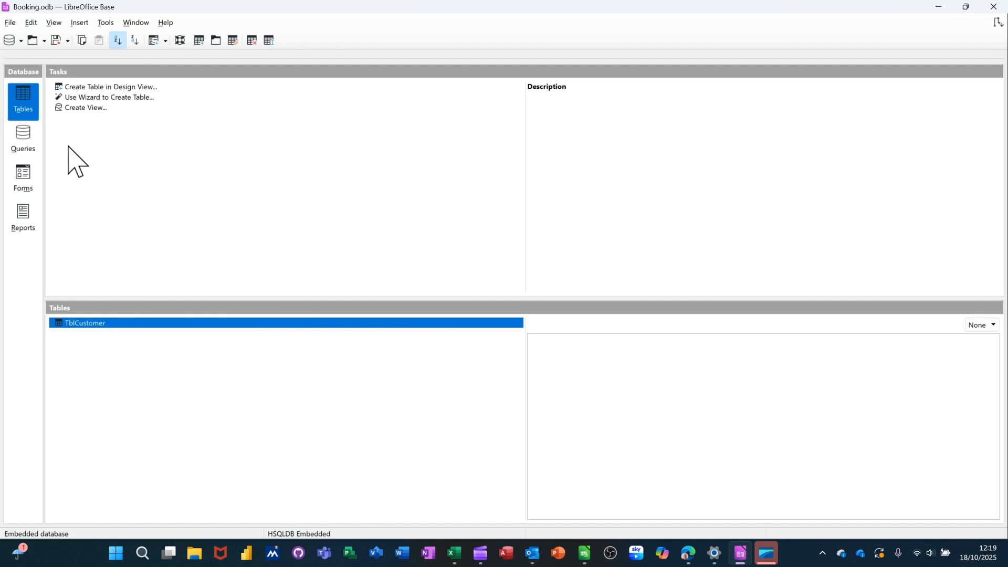
Create a new table in Design View and enter a first field named BookingID.
{"action": "left_click", "coordinate": [108, 87]}
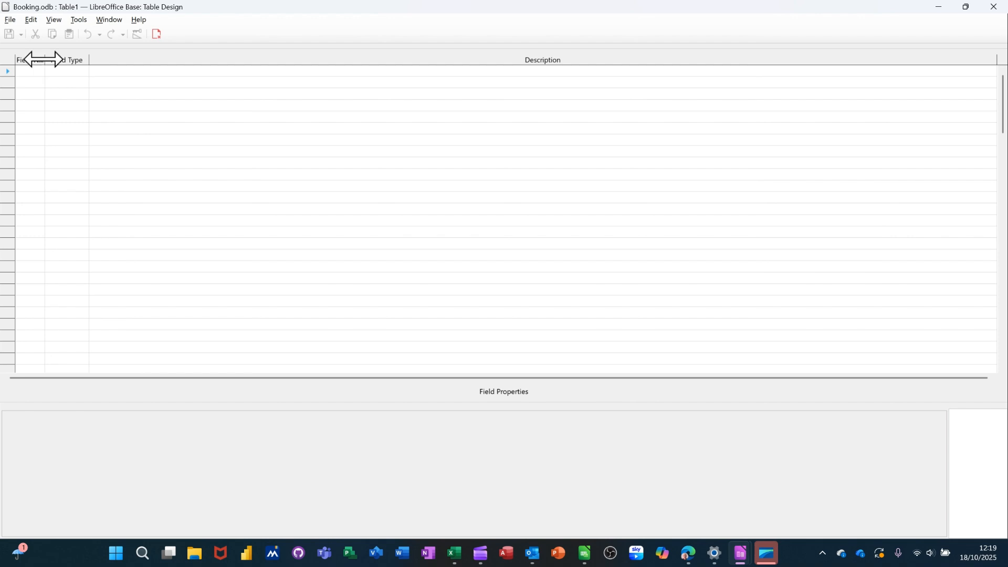
{"action": "left_click_drag", "start_coordinate": [44, 59], "coordinate": [86, 60]}
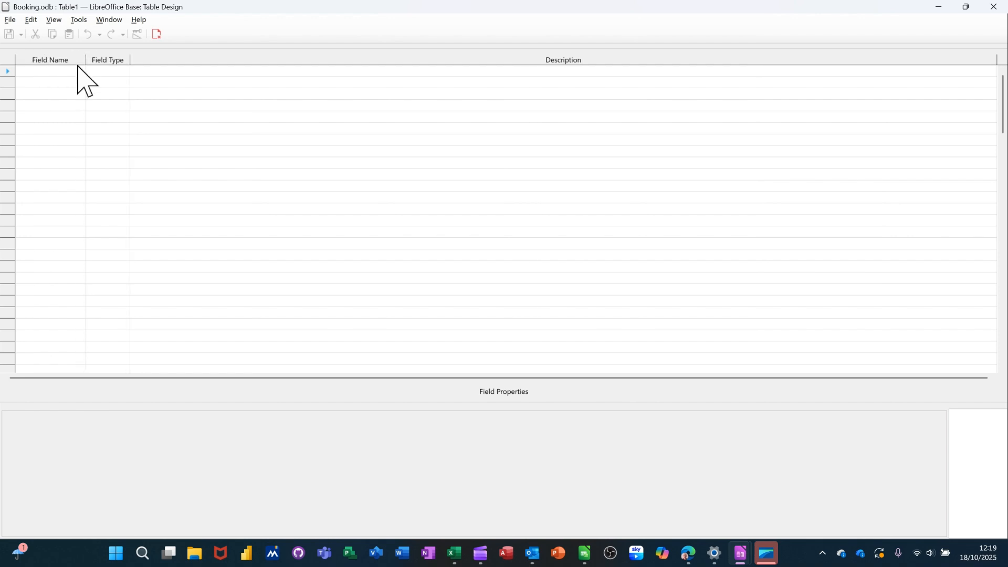
{"action": "left_click", "coordinate": [49, 73]}
{"action": "type", "text": "BookingID"}
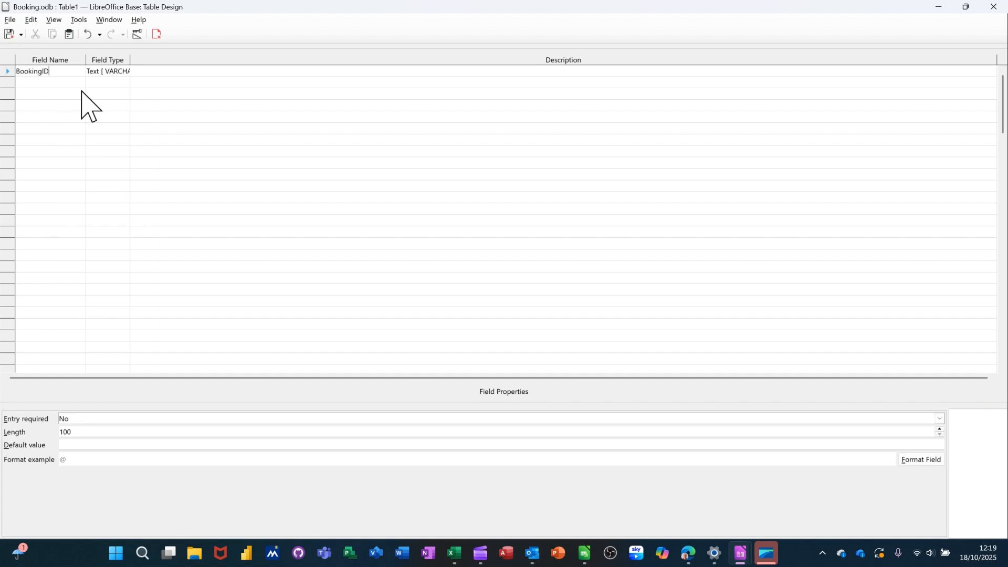
Set BookingID's field type to Integer and its AutoValue to Yes.
{"action": "left_click", "coordinate": [102, 72]}
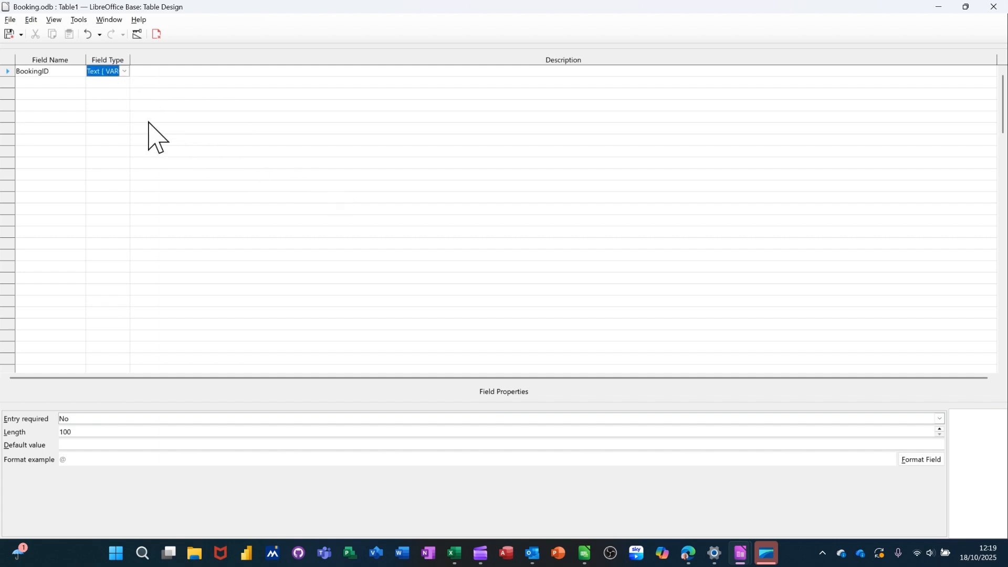
{"action": "left_click", "coordinate": [124, 72]}
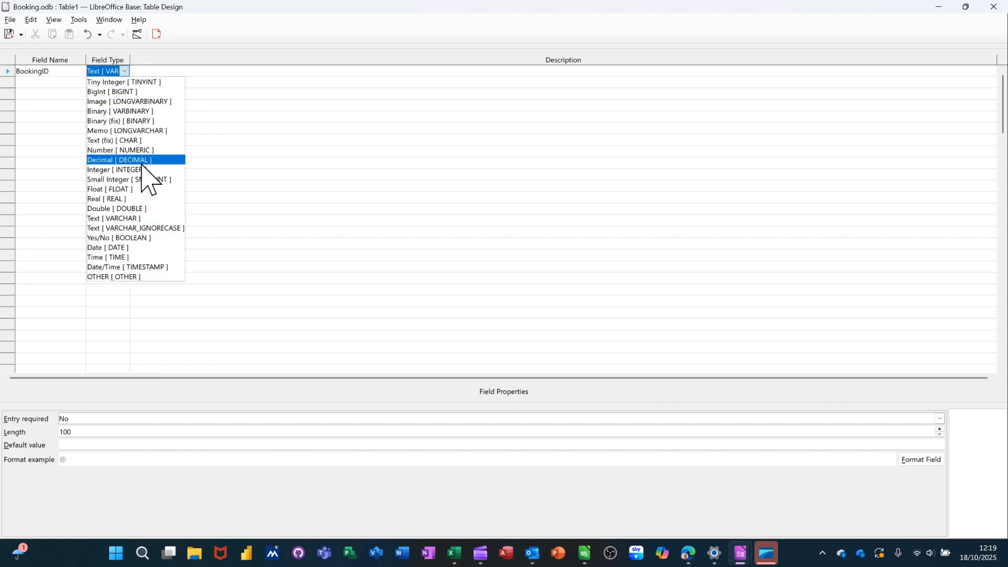
{"action": "left_click", "coordinate": [124, 173]}
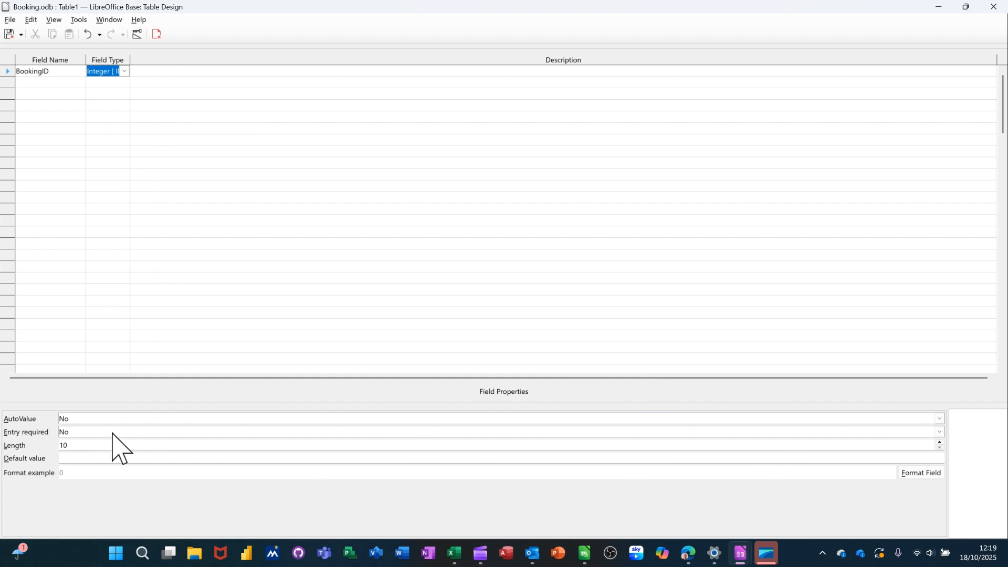
{"action": "left_click", "coordinate": [94, 419]}
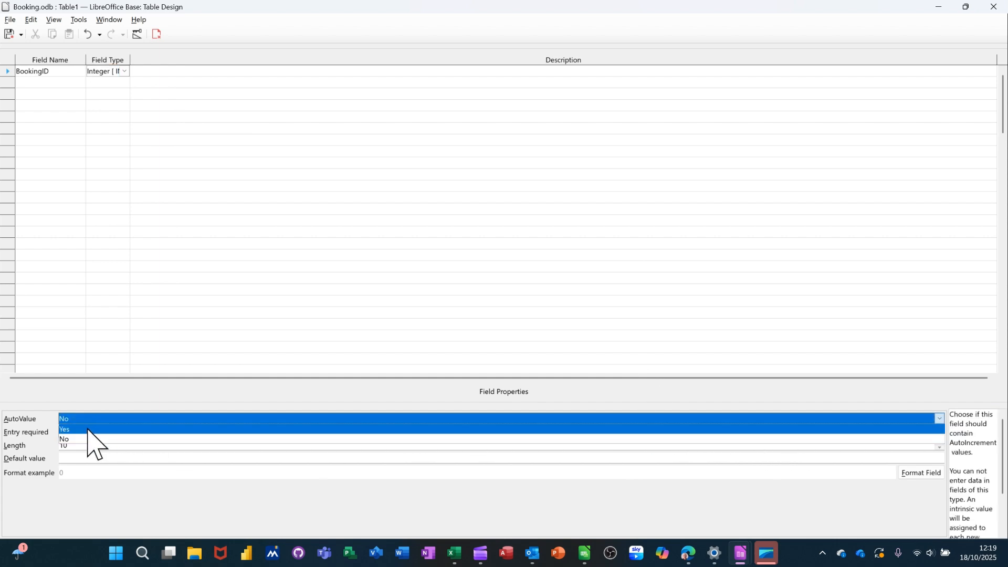
{"action": "left_click", "coordinate": [89, 430]}
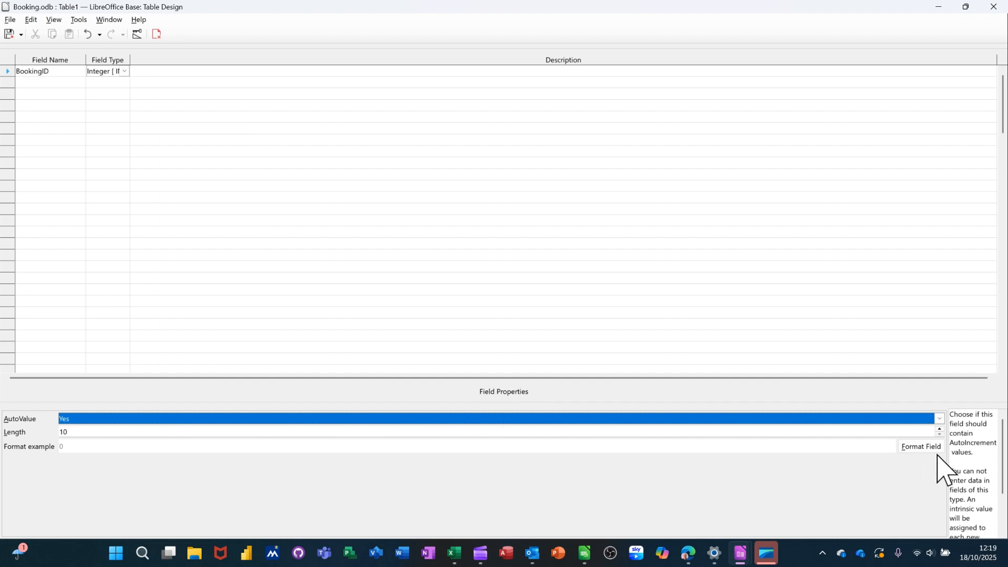
{"action": "left_click", "coordinate": [974, 444]}
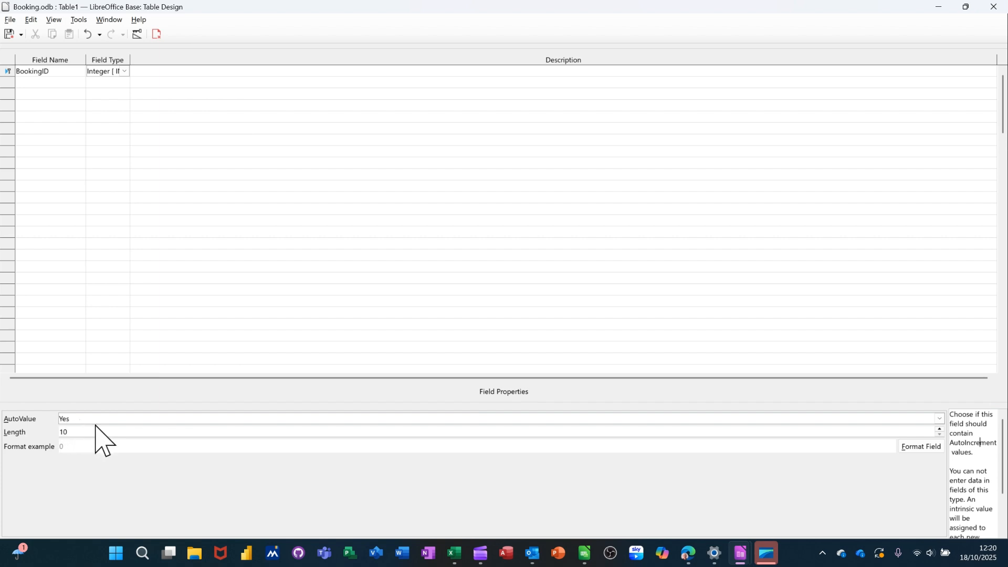
Add a second field named Course with the default Text type.
{"action": "left_click", "coordinate": [42, 82]}
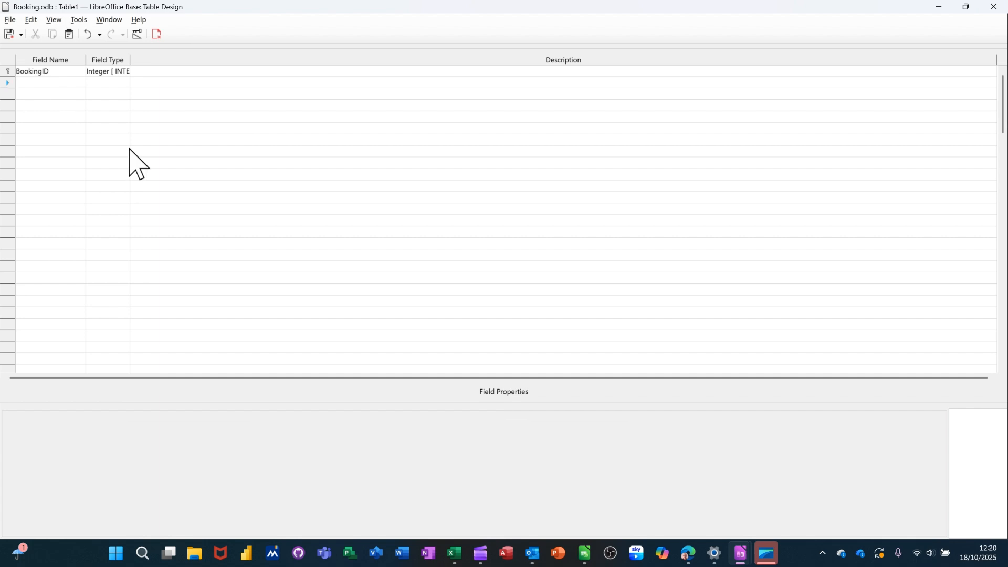
{"action": "type", "text": "Course"}
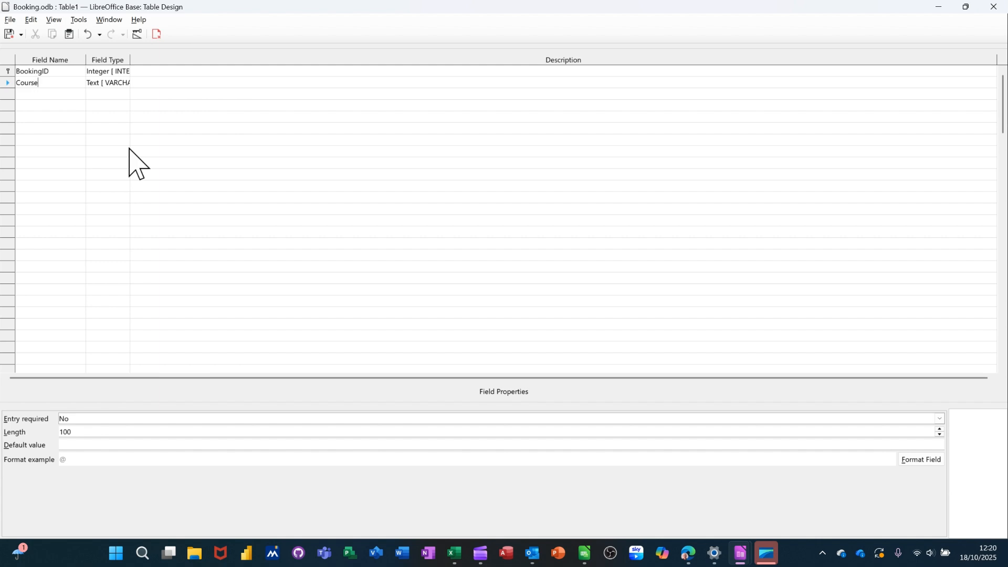
{"action": "key", "text": "Tab"}
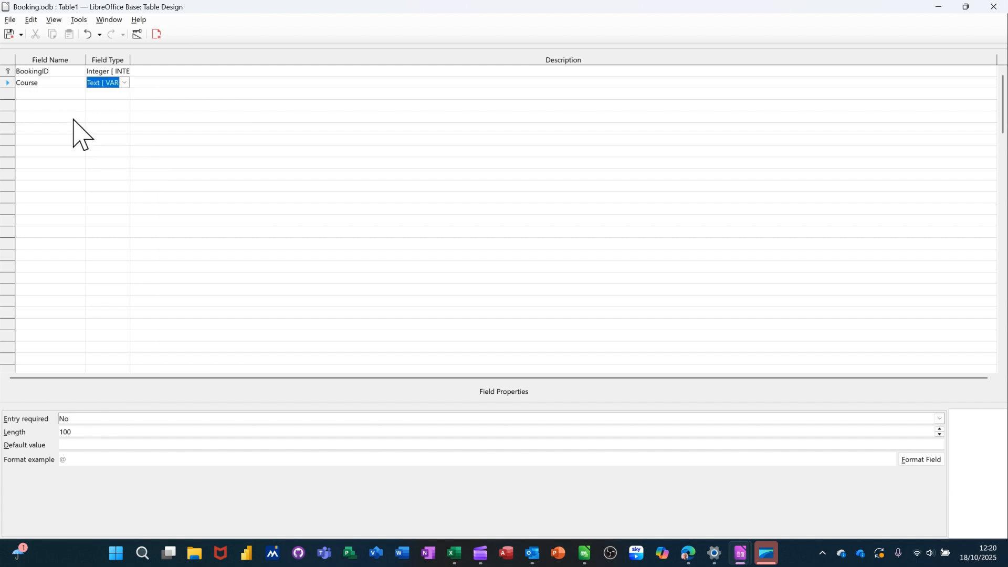
{"action": "key", "text": "Tab"}
{"action": "key", "text": "Tab"}
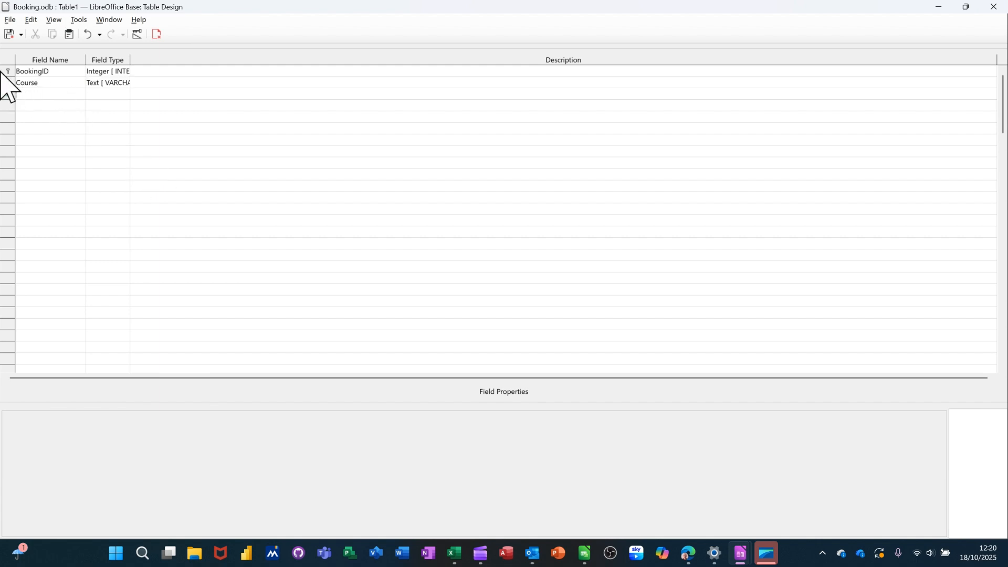
Make BookingID the table's primary key.
{"action": "right_click", "coordinate": [7, 70]}
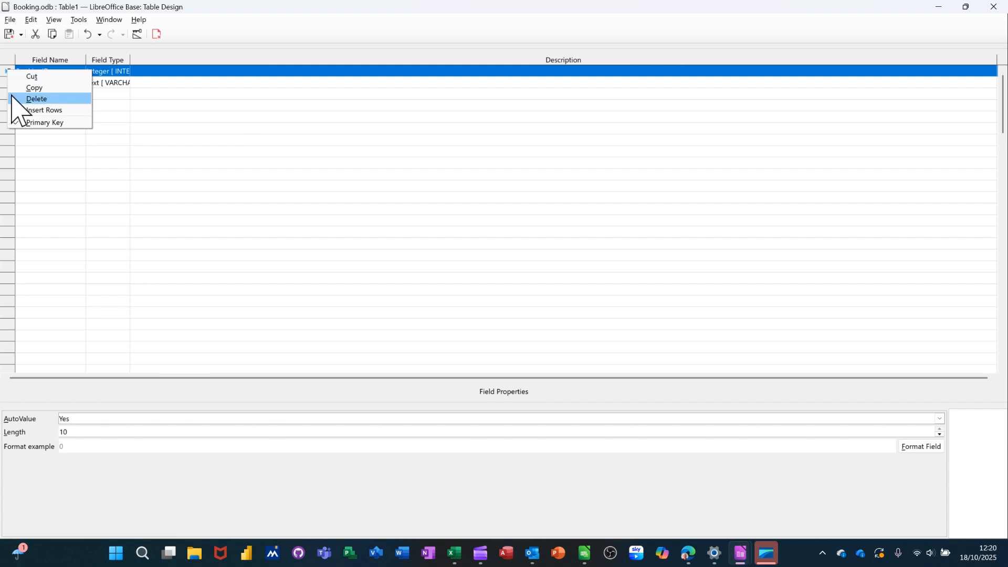
{"action": "left_click", "coordinate": [119, 133]}
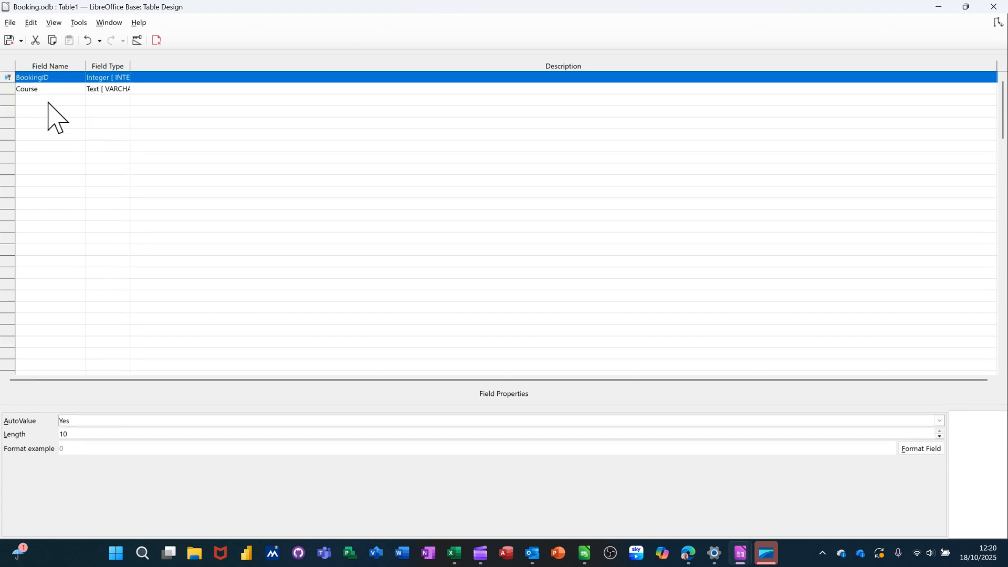
{"action": "left_click", "coordinate": [45, 101]}
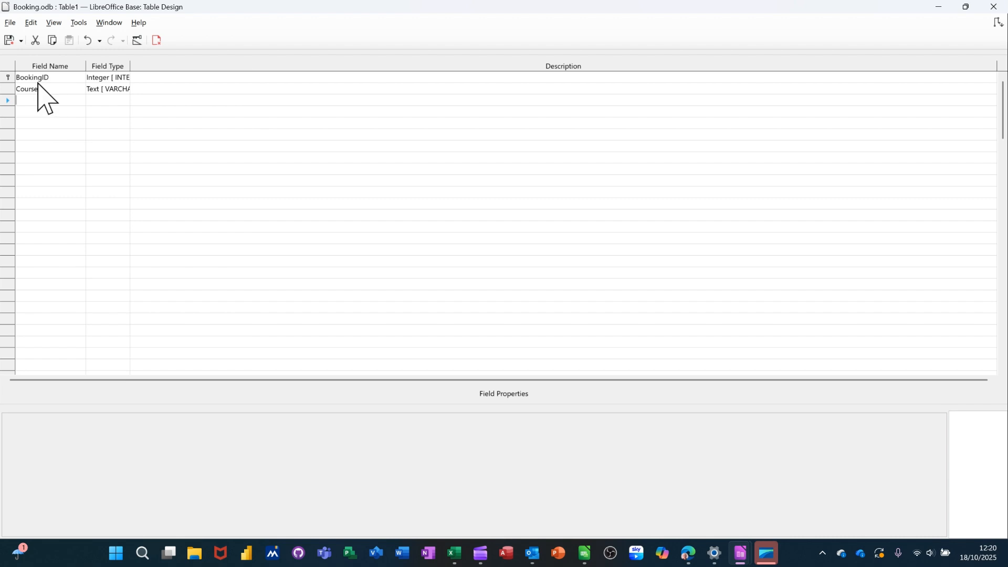
{"action": "right_click", "coordinate": [3, 79]}
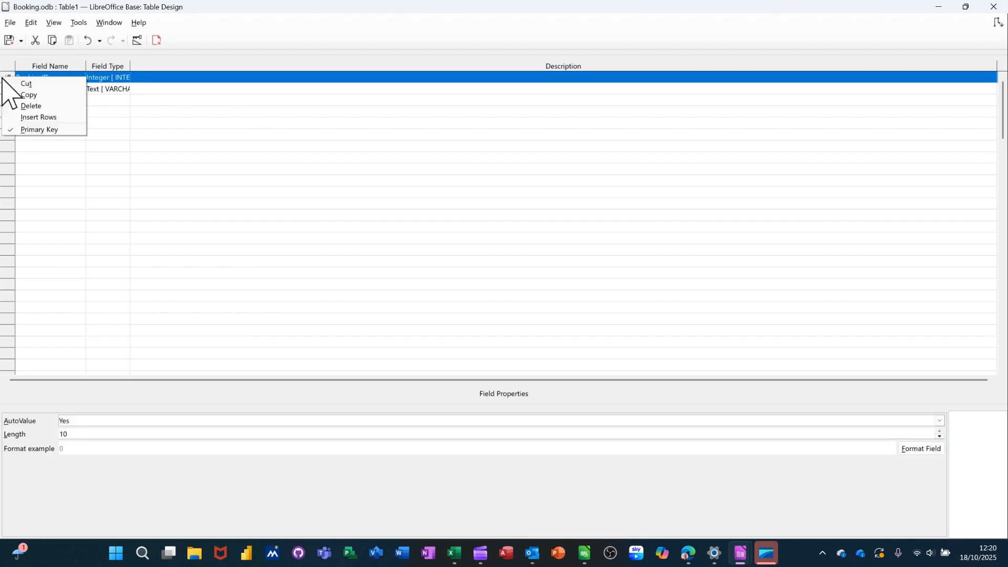
{"action": "left_click", "coordinate": [119, 120]}
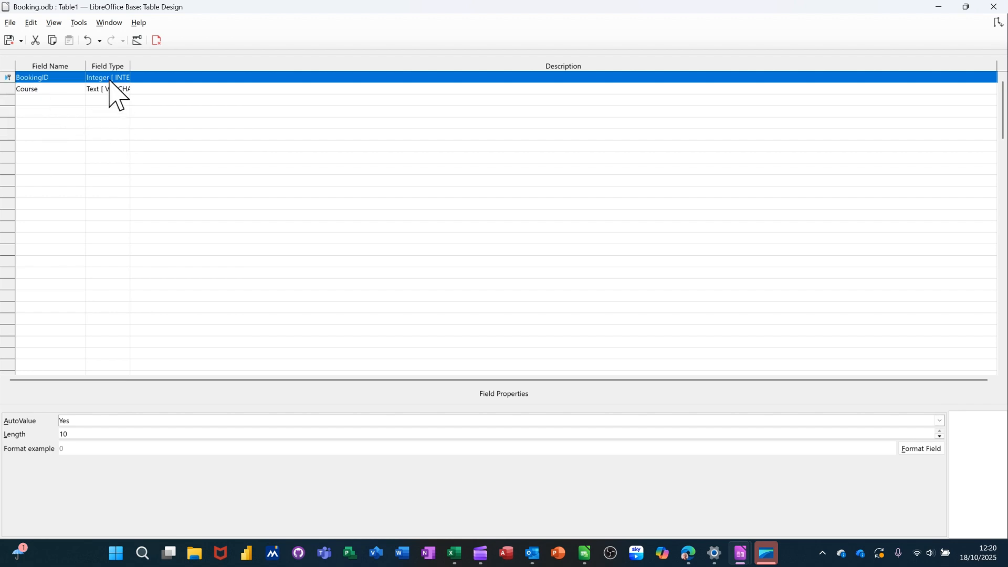
Close the table design and save the new table as TblBookings.
{"action": "left_click", "coordinate": [157, 40]}
{"action": "left_click", "coordinate": [502, 292]}
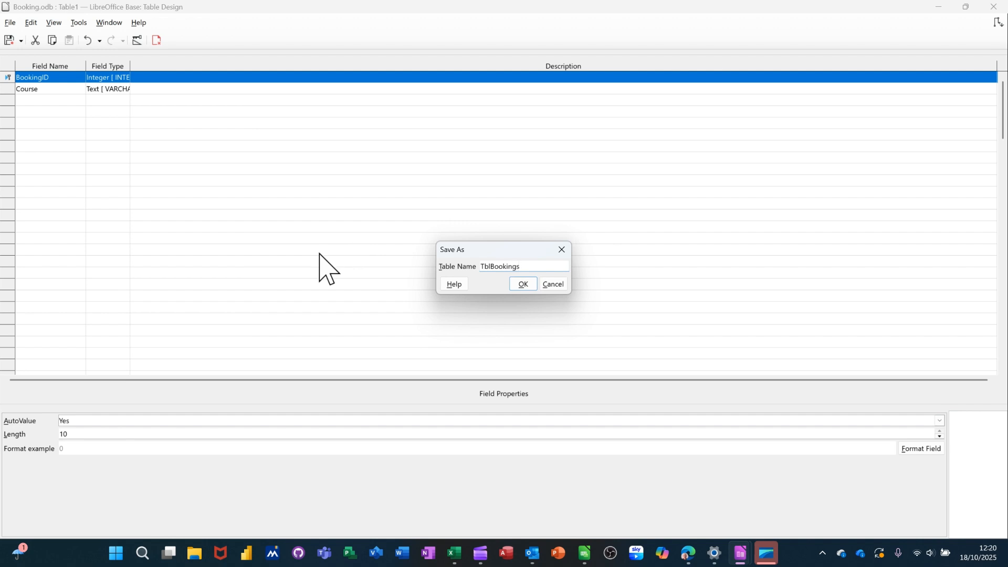
{"action": "left_click", "coordinate": [526, 285]}
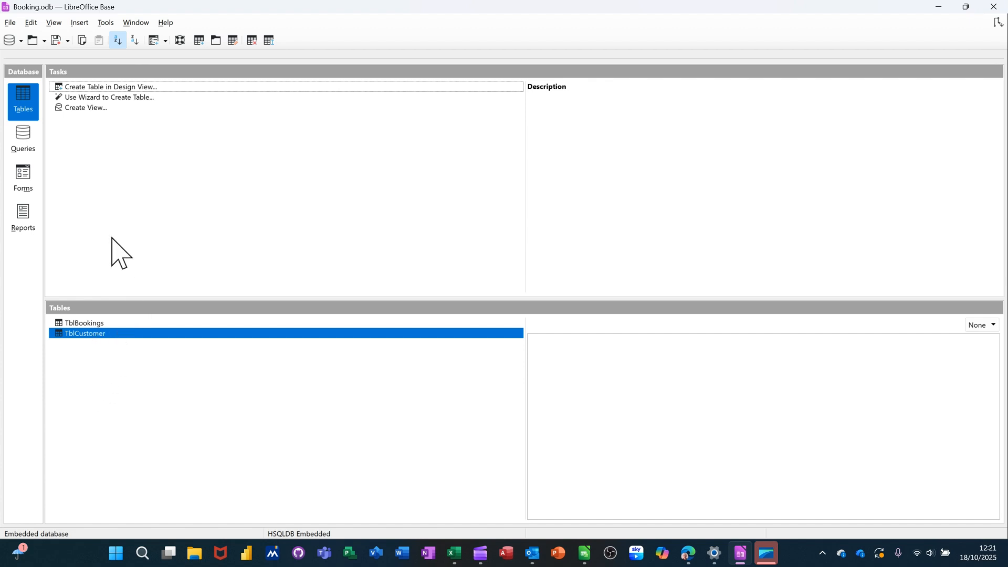
Open the Relationships window and reposition the TblCustomer table box.
{"action": "left_click", "coordinate": [105, 23]}
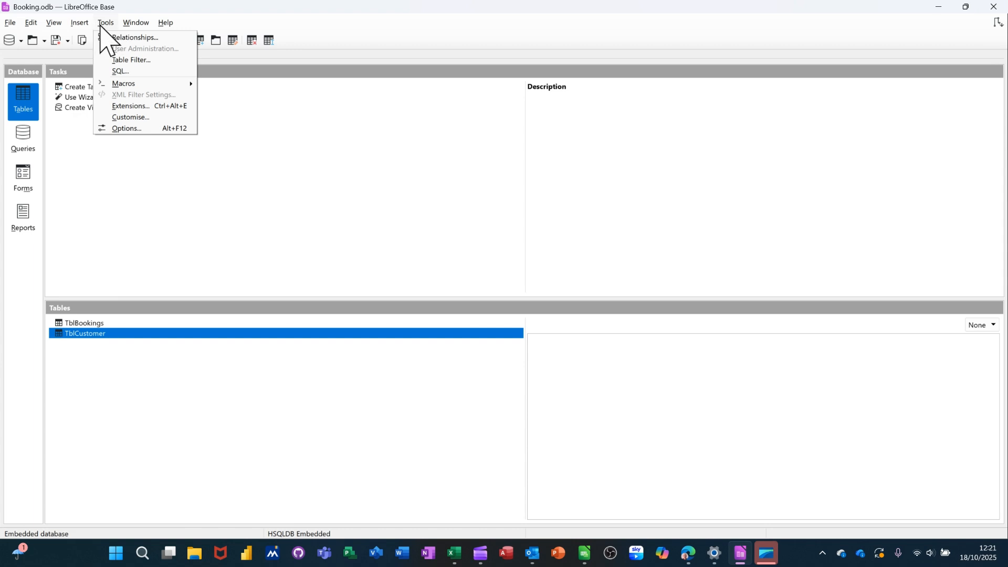
{"action": "left_click", "coordinate": [135, 38]}
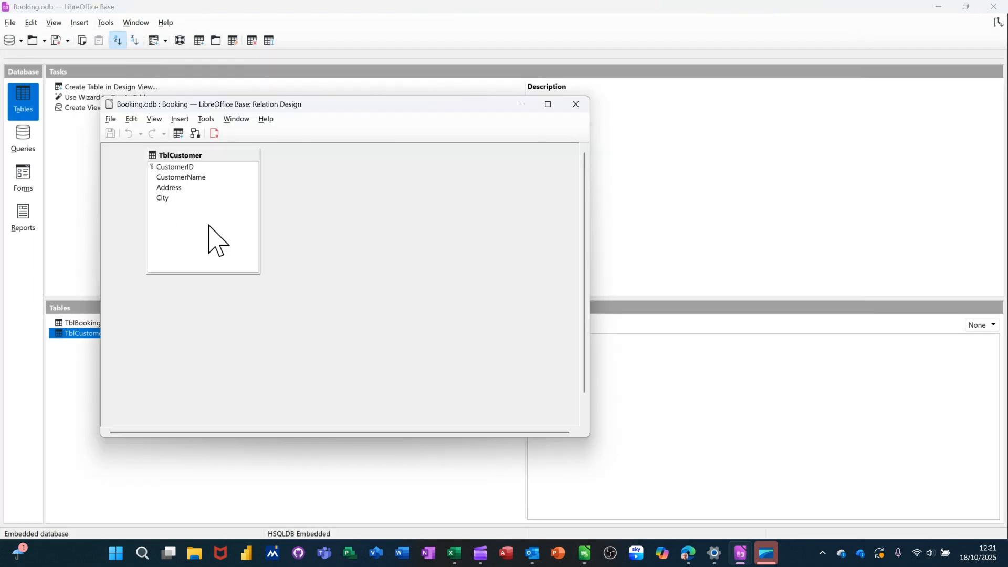
{"action": "left_click_drag", "start_coordinate": [212, 155], "coordinate": [352, 174]}
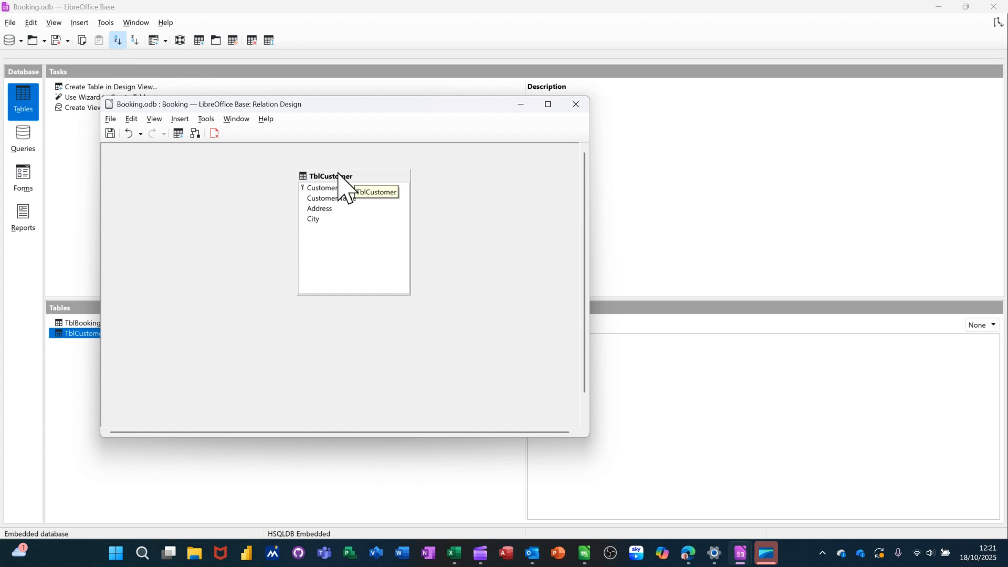
{"action": "left_click_drag", "start_coordinate": [339, 174], "coordinate": [216, 179]}
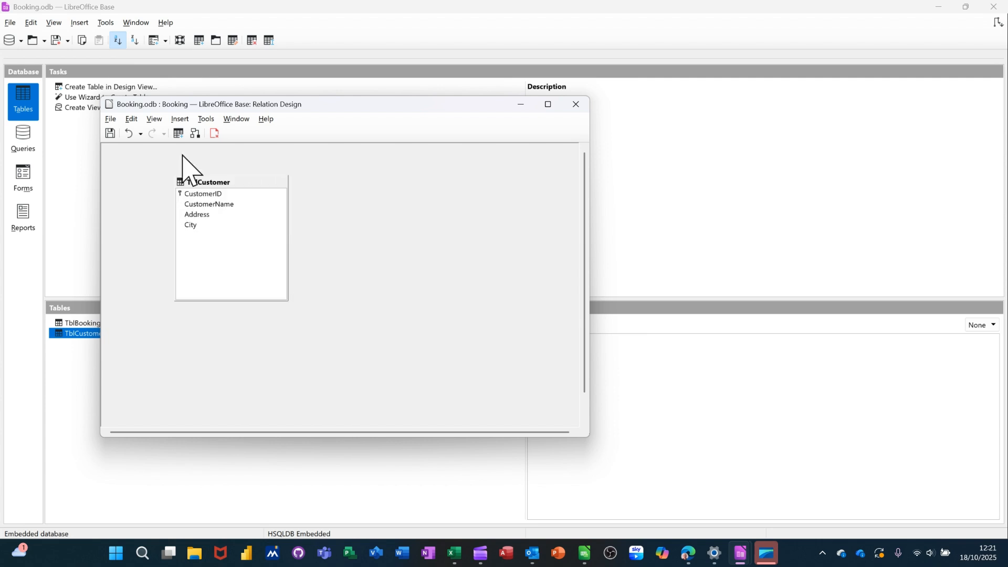
Add the TblBookings table to the relationship design.
{"action": "left_click", "coordinate": [178, 134]}
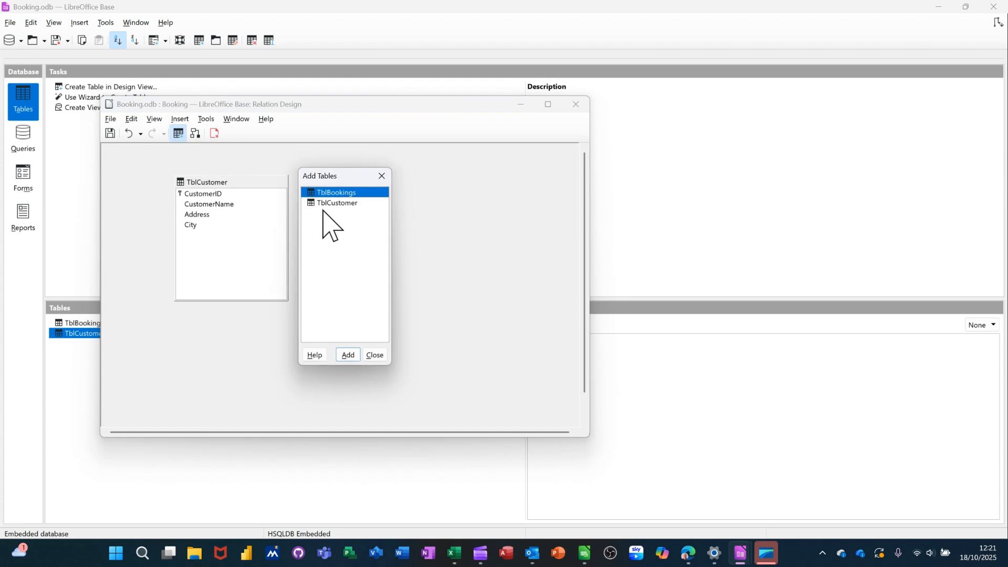
{"action": "left_click", "coordinate": [346, 355]}
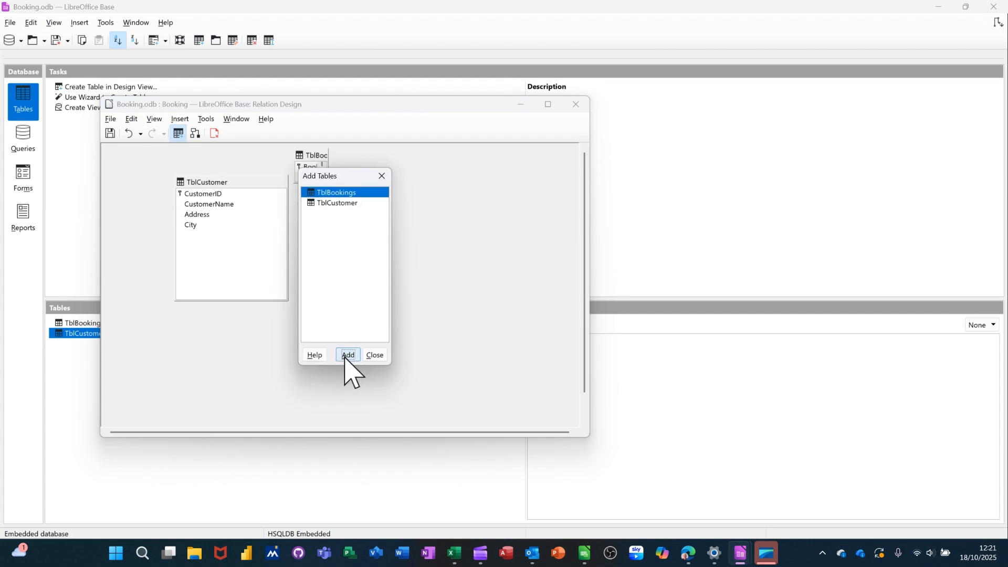
{"action": "left_click", "coordinate": [376, 356]}
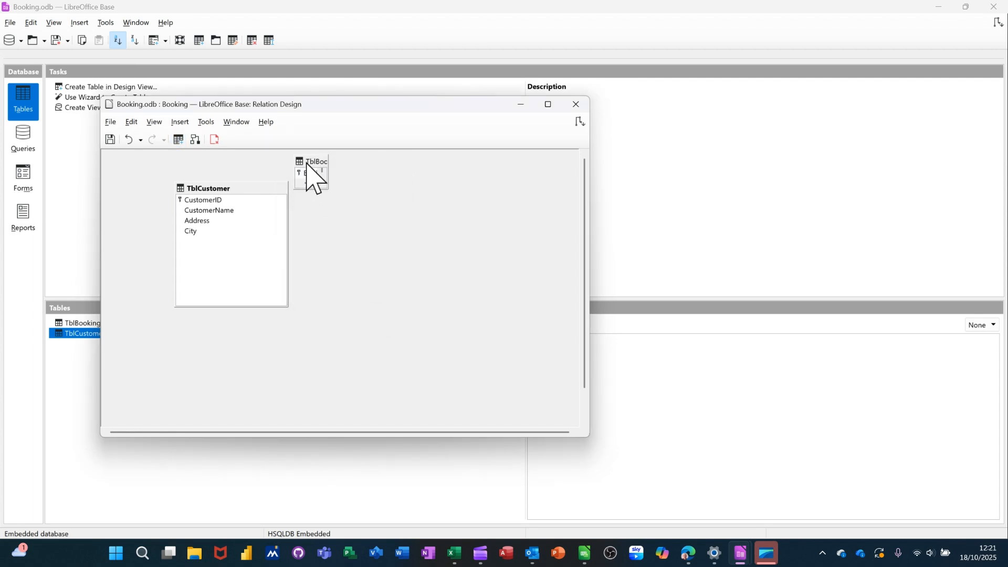
Move and enlarge the TblBookings table box beside TblCustomer, then close the Relationships window.
{"action": "left_click_drag", "start_coordinate": [307, 163], "coordinate": [368, 206]}
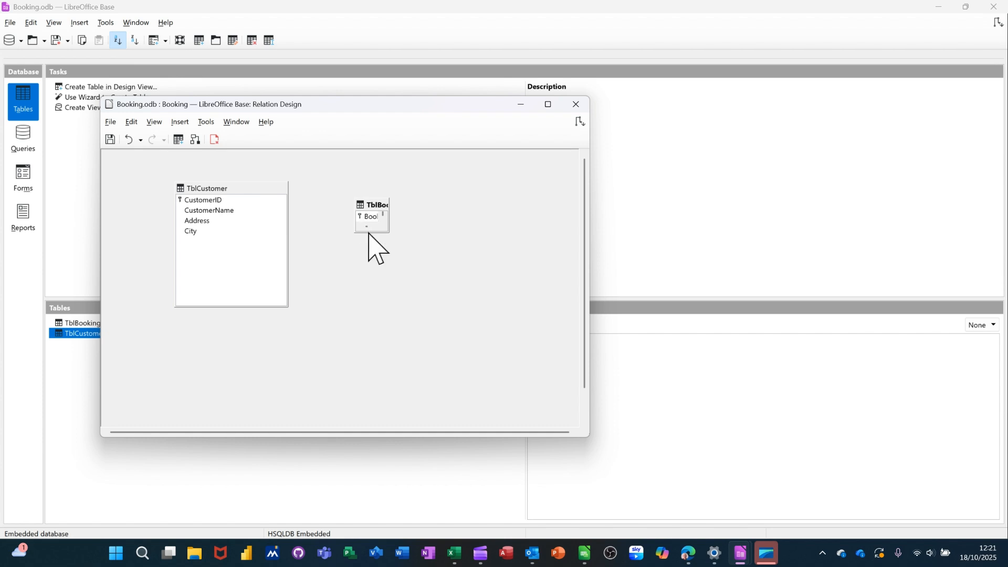
{"action": "left_click_drag", "start_coordinate": [369, 230], "coordinate": [373, 313]}
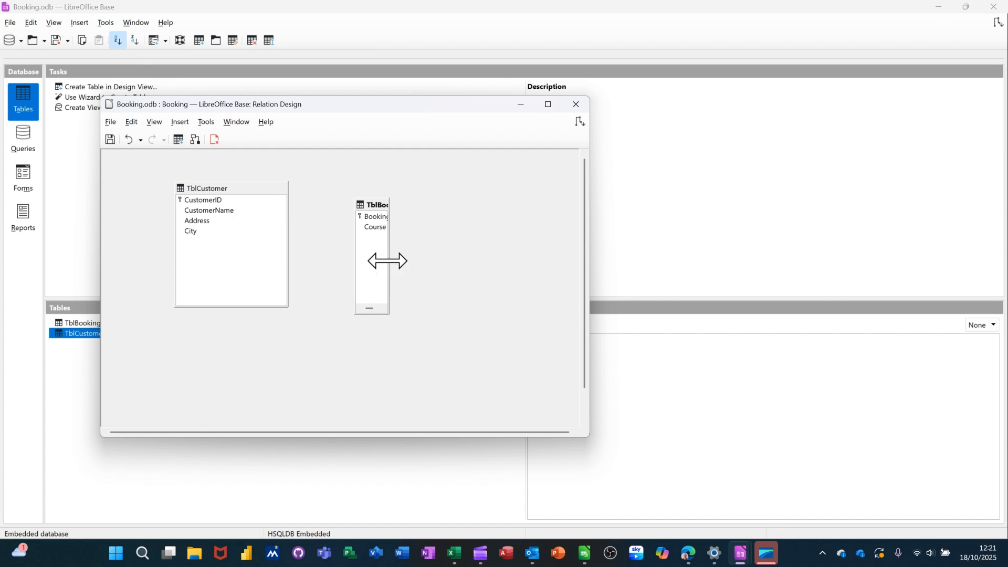
{"action": "left_click_drag", "start_coordinate": [387, 261], "coordinate": [439, 261]}
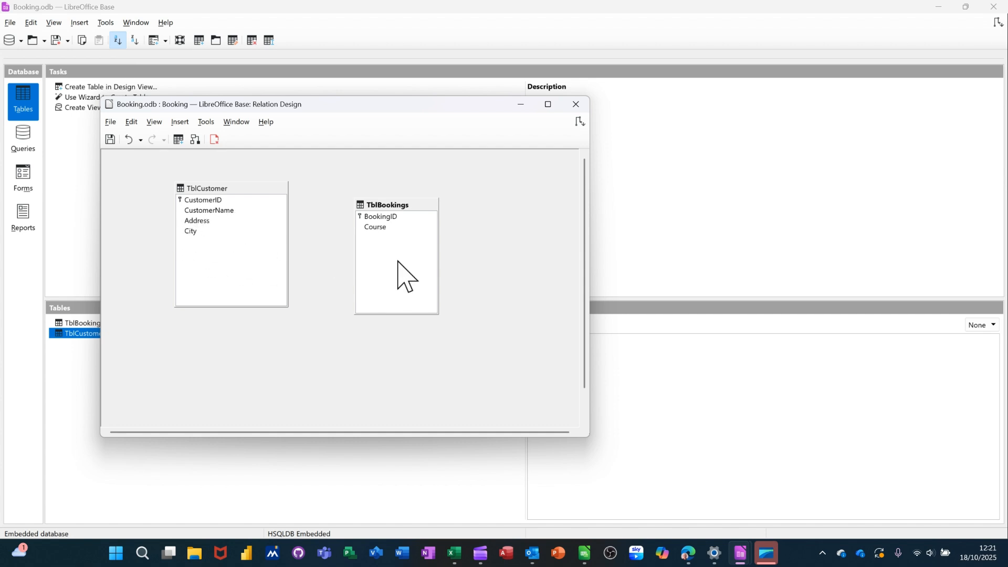
{"action": "left_click", "coordinate": [68, 226]}
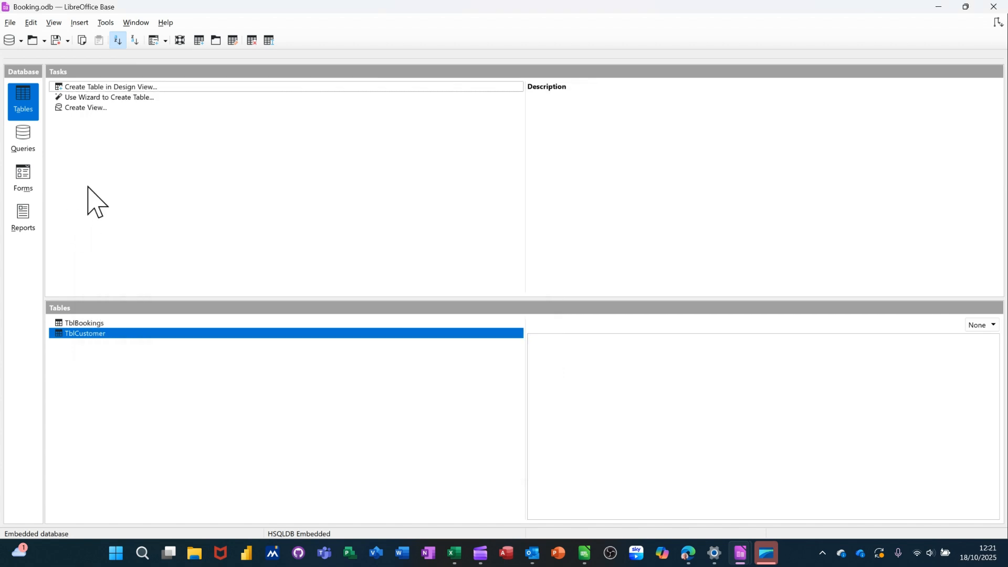
Open TblBookings in design view, add a CustomerID field of type Integer, then save and close the table design.
{"action": "left_click", "coordinate": [85, 324]}
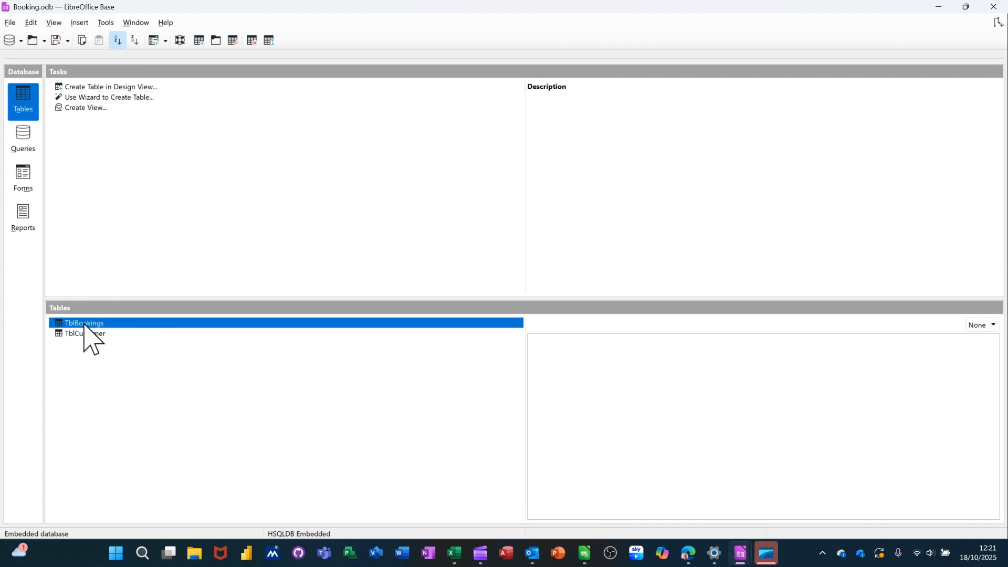
{"action": "right_click", "coordinate": [85, 324]}
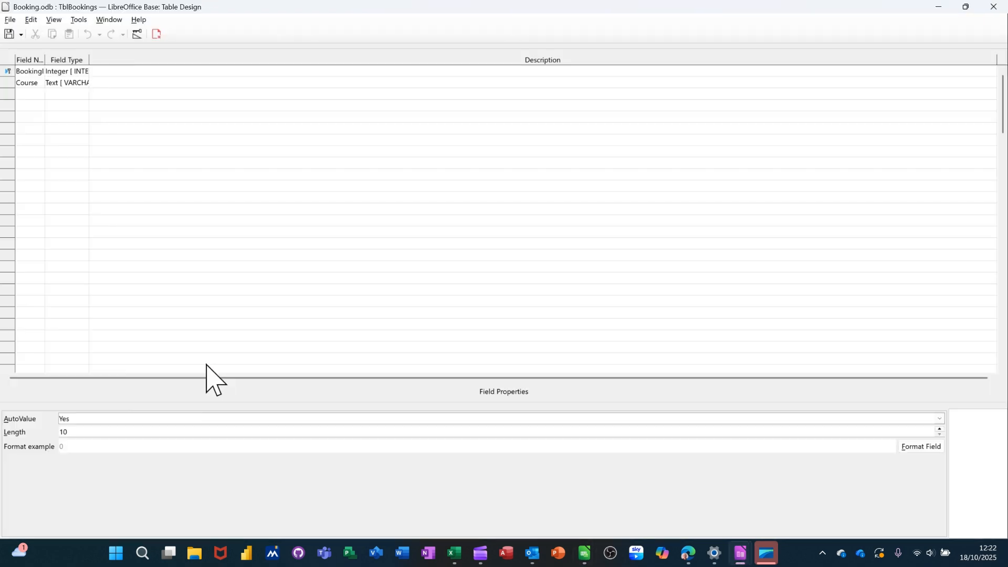
{"action": "left_click", "coordinate": [24, 94]}
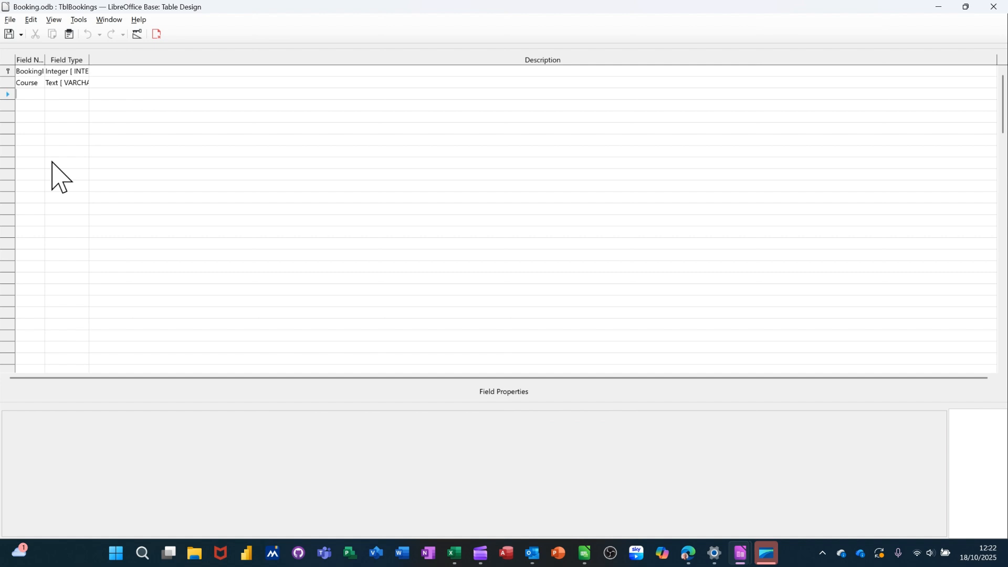
{"action": "type", "text": "C"}
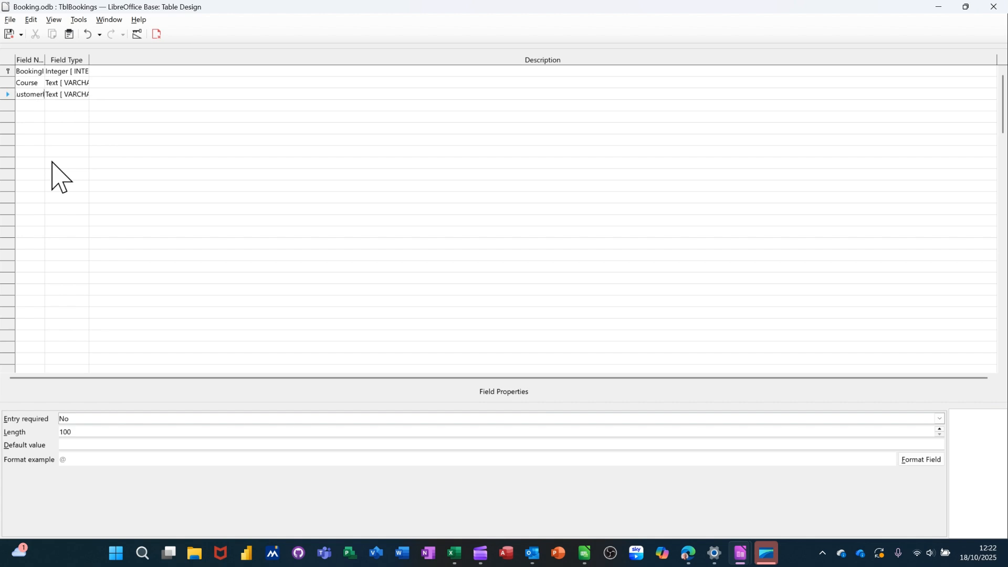
{"action": "key", "text": "Tab"}
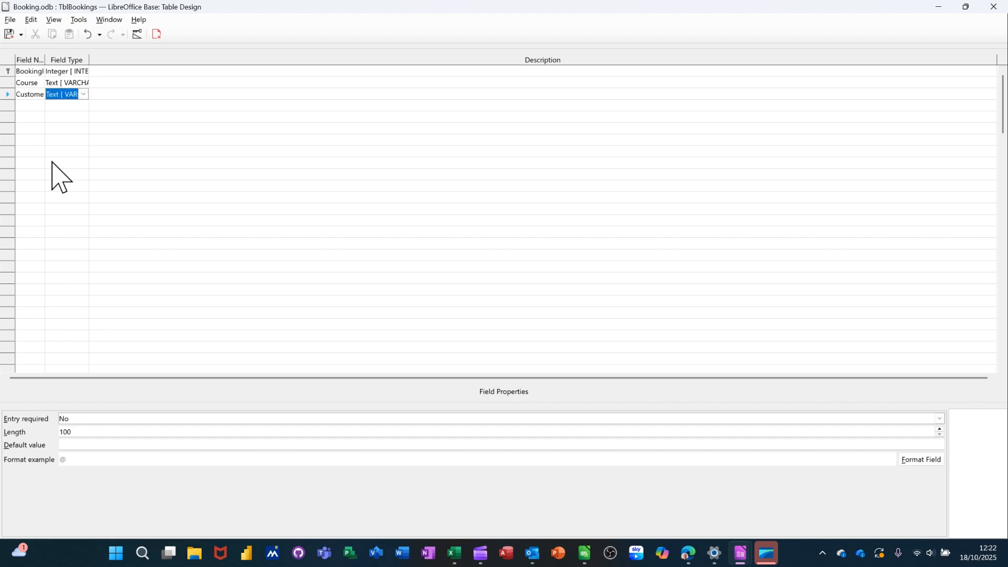
{"action": "left_click", "coordinate": [82, 94]}
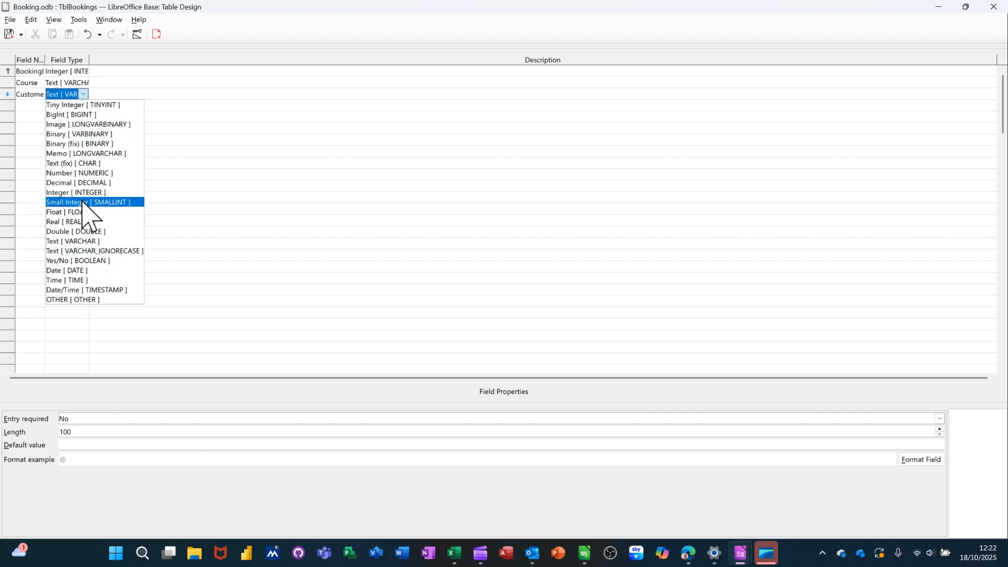
{"action": "left_click", "coordinate": [68, 193]}
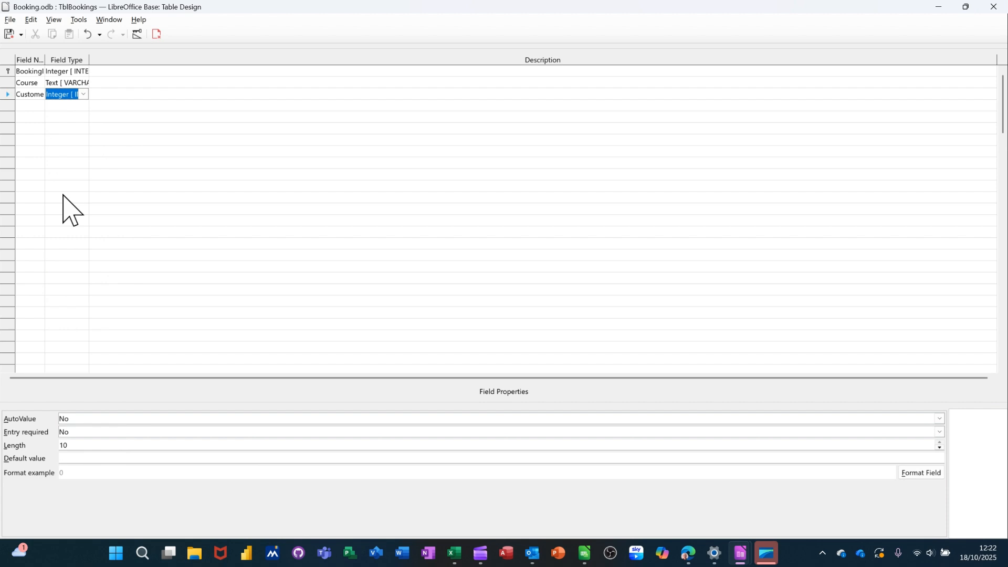
{"action": "left_click", "coordinate": [9, 35]}
{"action": "left_click", "coordinate": [156, 35]}
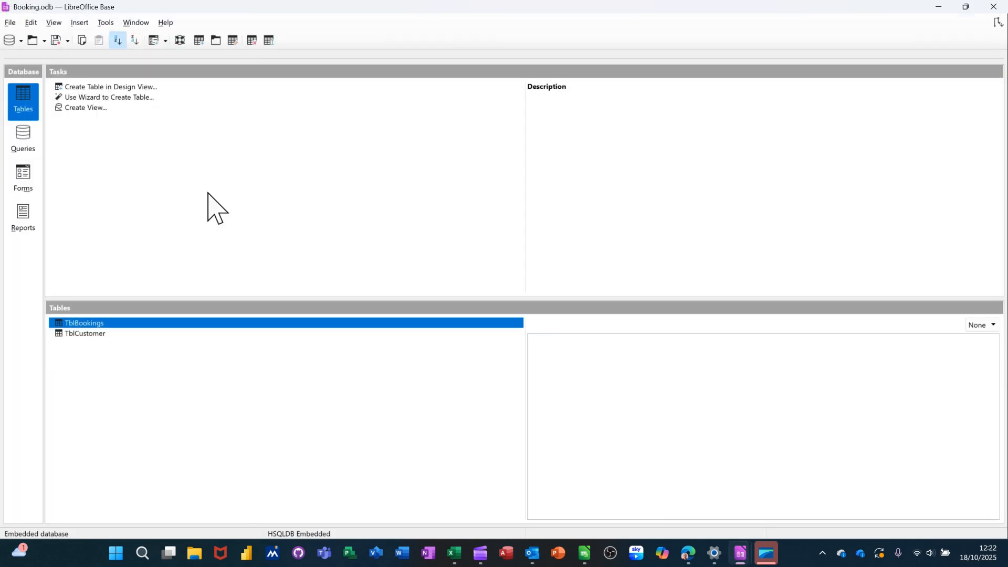
Open the Relationships window, link TblCustomer's CustomerID to TblBookings' CustomerID, save the relationships and close the window.
{"action": "left_click", "coordinate": [106, 22]}
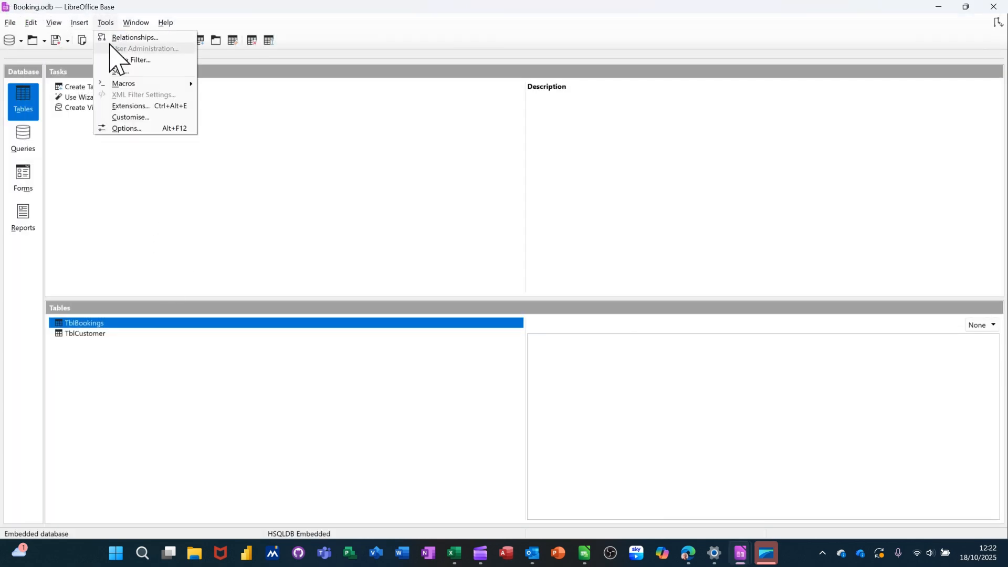
{"action": "left_click", "coordinate": [133, 38]}
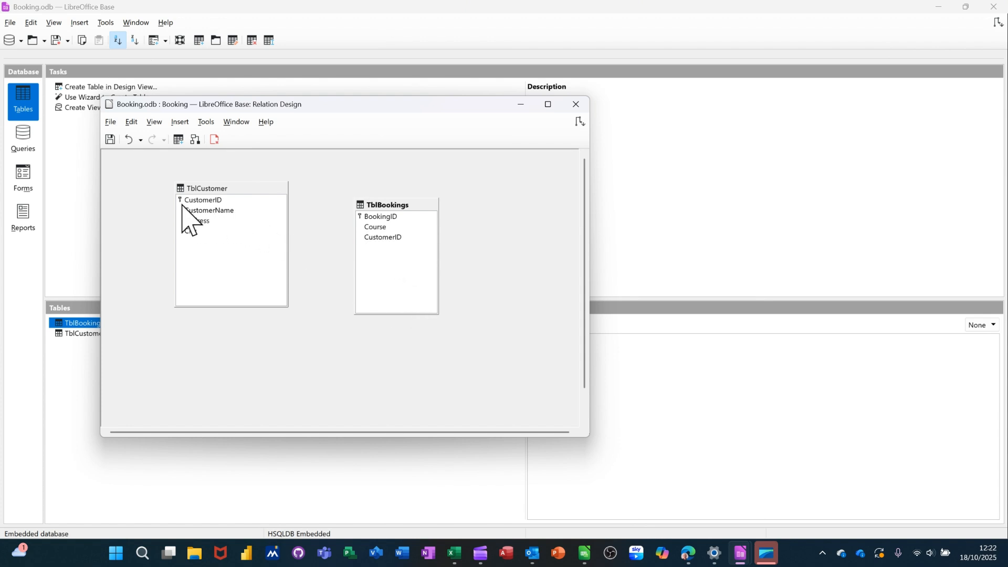
{"action": "left_click_drag", "start_coordinate": [199, 204], "coordinate": [412, 238]}
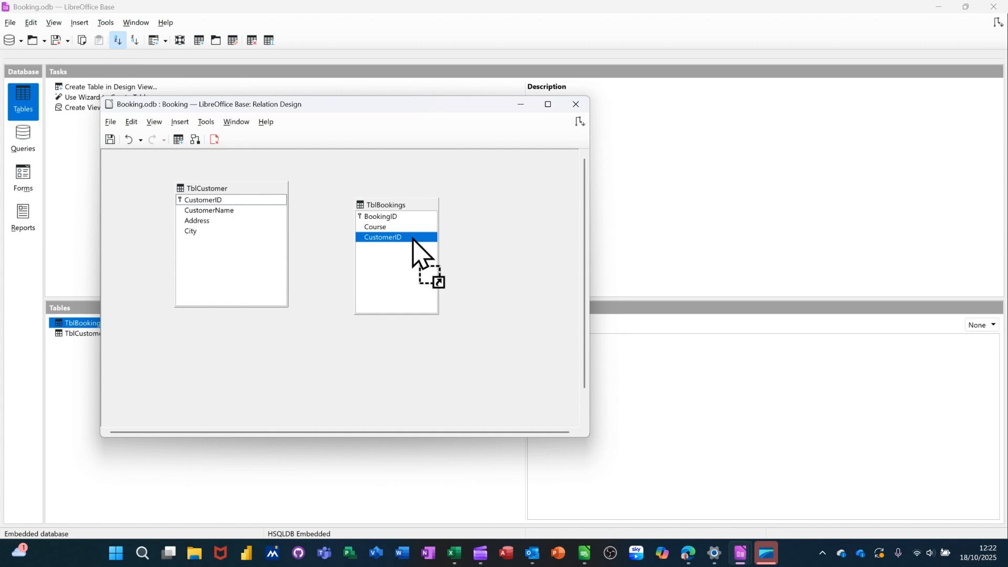
{"action": "left_click_drag", "start_coordinate": [413, 239], "coordinate": [413, 240]}
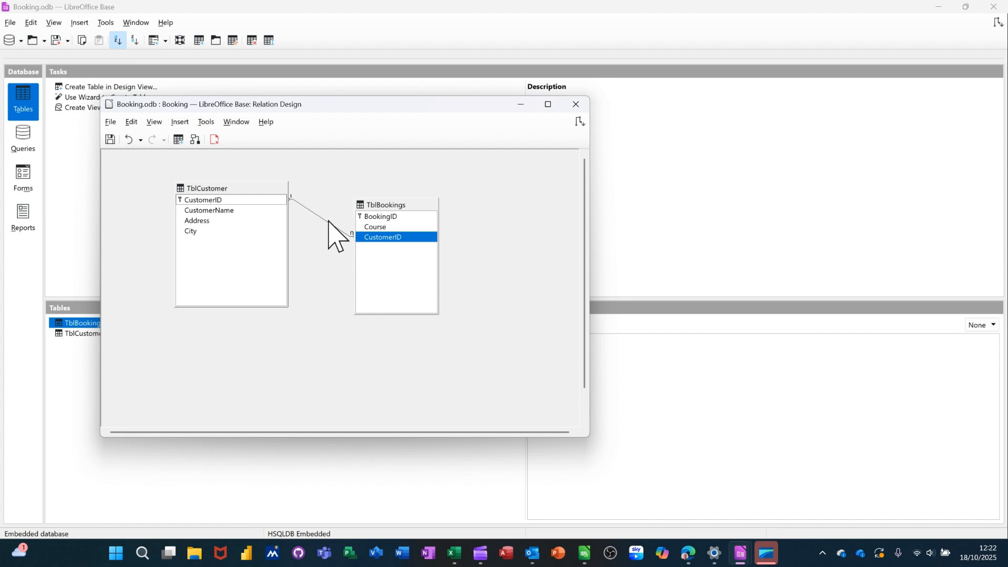
{"action": "left_click", "coordinate": [110, 140]}
{"action": "left_click", "coordinate": [578, 105]}
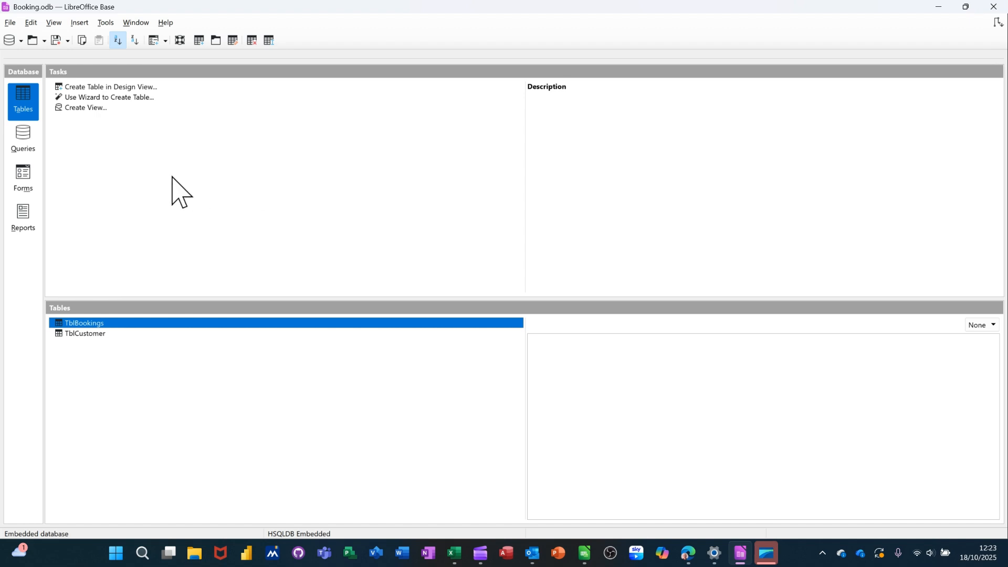
Create a new query in design view and add the TblBookings and TblCustomer tables to it.
{"action": "left_click", "coordinate": [21, 139]}
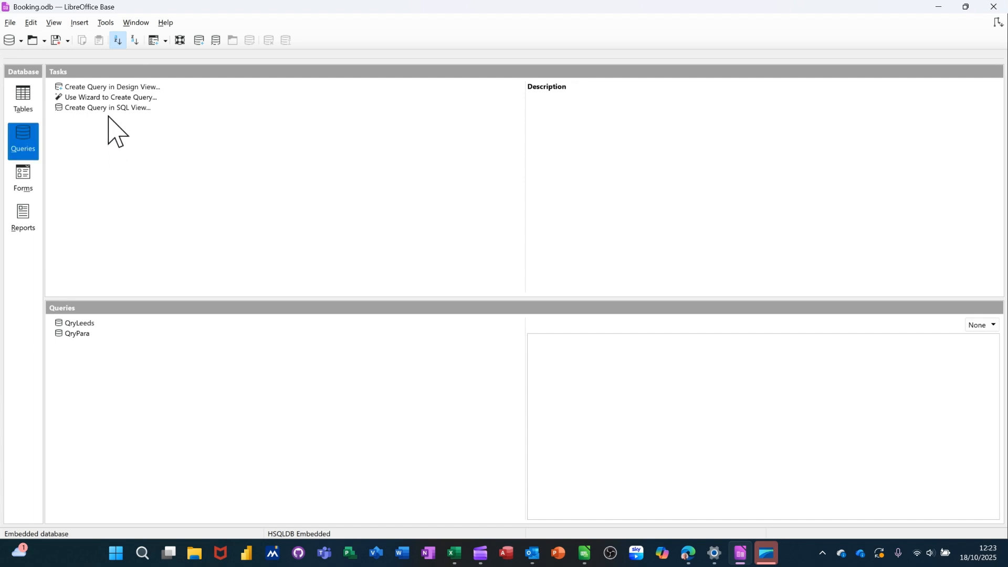
{"action": "left_click", "coordinate": [112, 87]}
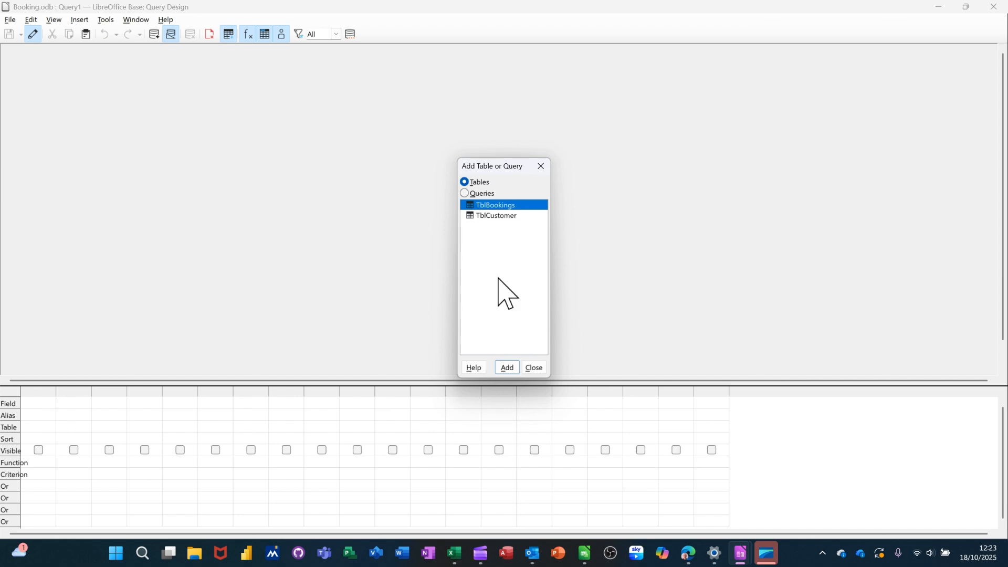
{"action": "left_click", "coordinate": [508, 368]}
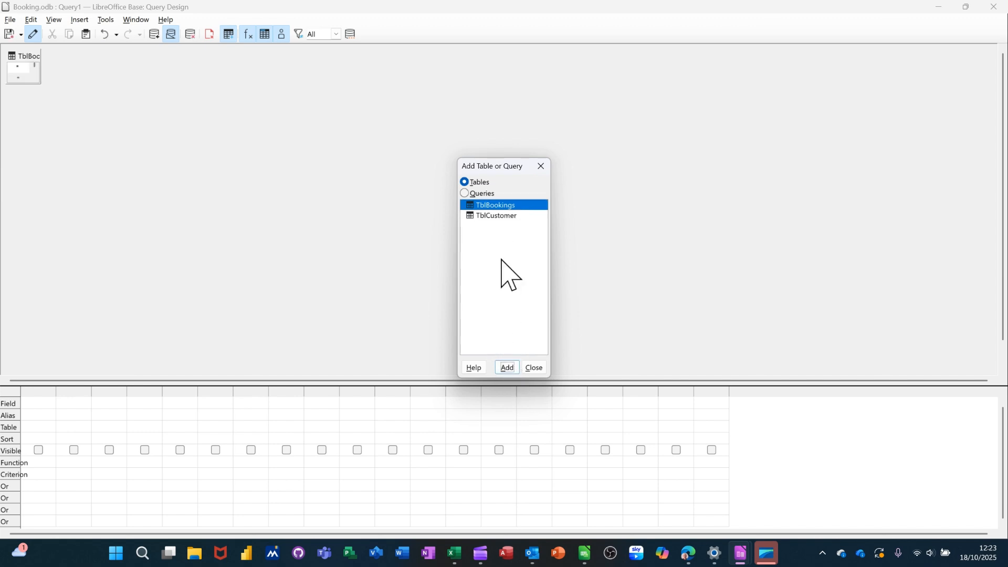
{"action": "left_click", "coordinate": [491, 216]}
{"action": "left_click", "coordinate": [508, 368]}
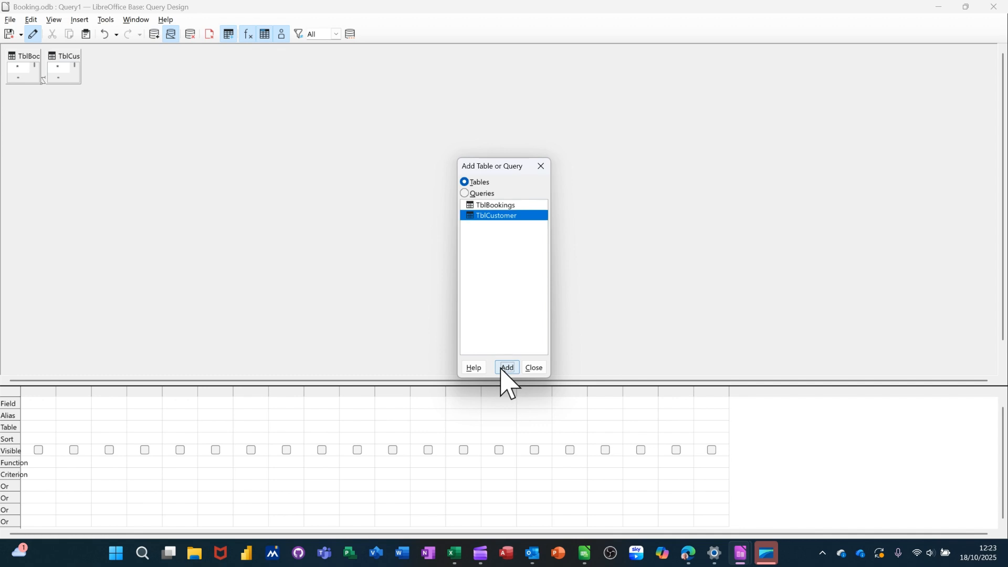
{"action": "left_click", "coordinate": [535, 368]}
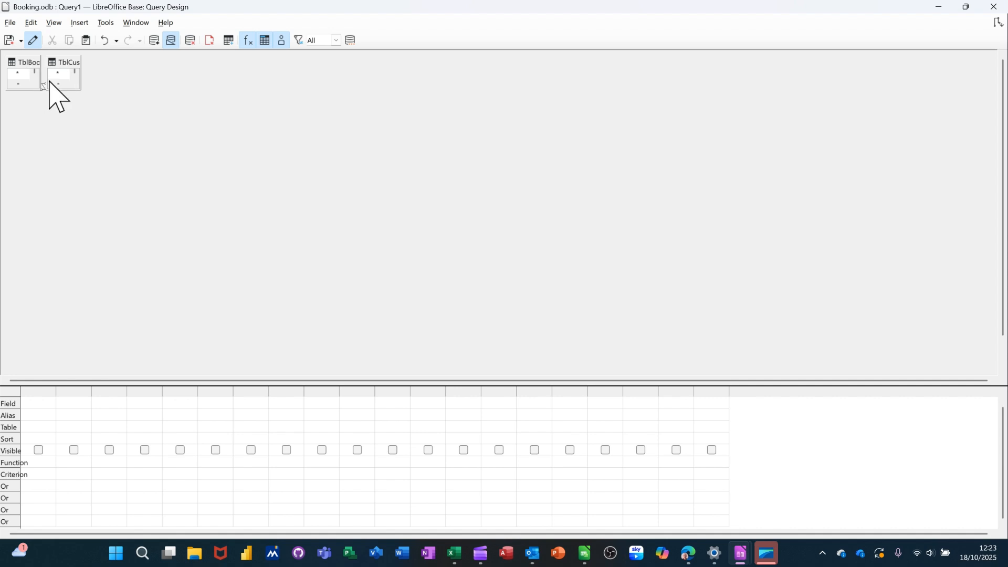
Move and enlarge the TblBookings and TblCustomer table boxes in the query design so all fields are visible.
{"action": "left_click_drag", "start_coordinate": [58, 71], "coordinate": [221, 125]}
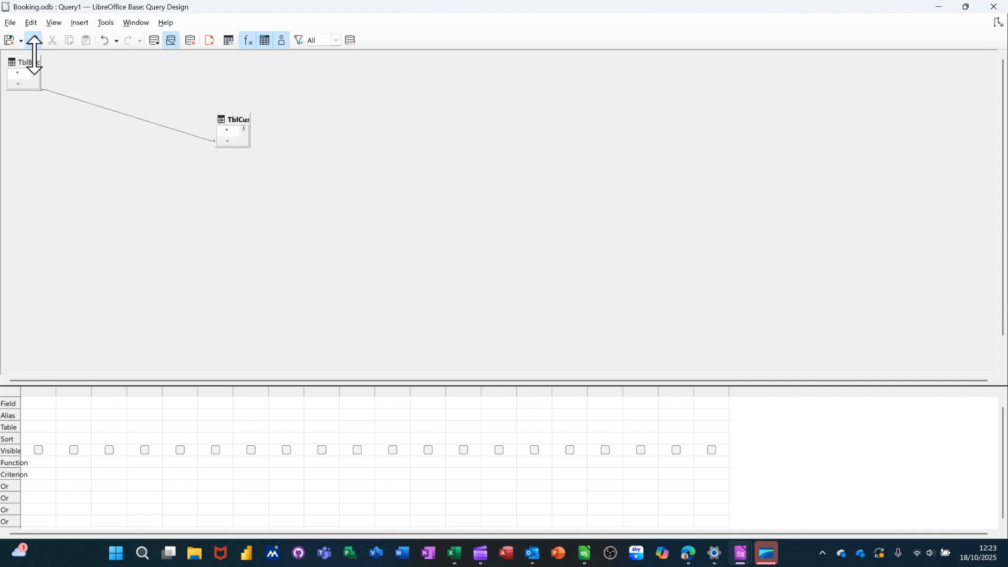
{"action": "left_click_drag", "start_coordinate": [20, 62], "coordinate": [96, 135]}
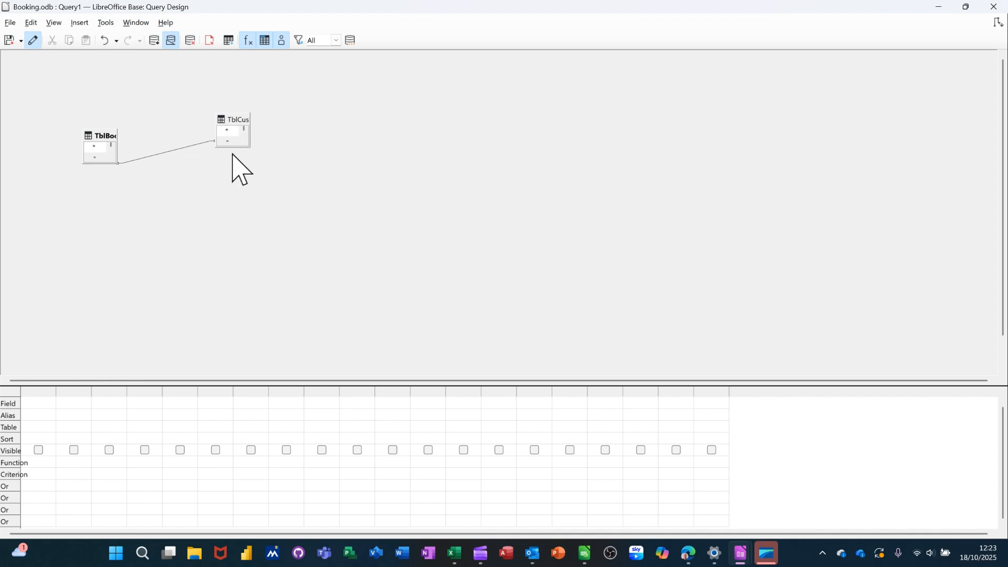
{"action": "left_click_drag", "start_coordinate": [231, 148], "coordinate": [238, 259]}
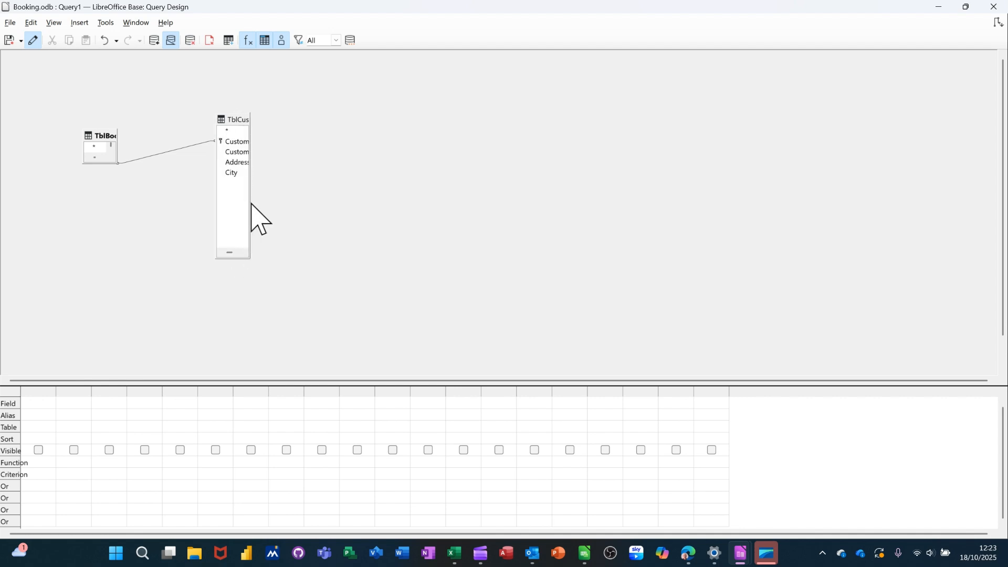
{"action": "left_click_drag", "start_coordinate": [249, 204], "coordinate": [317, 207]}
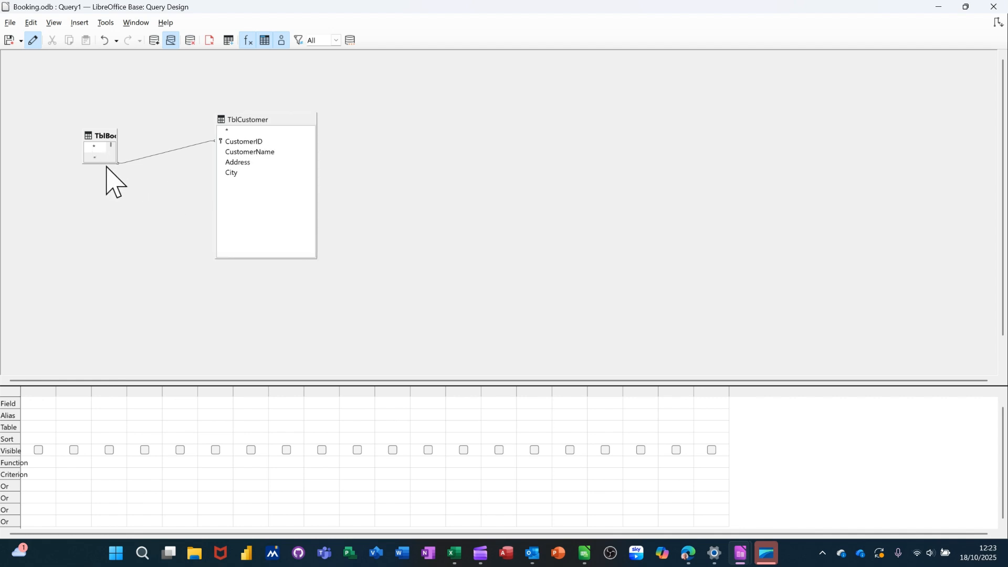
{"action": "left_click_drag", "start_coordinate": [104, 165], "coordinate": [104, 248]}
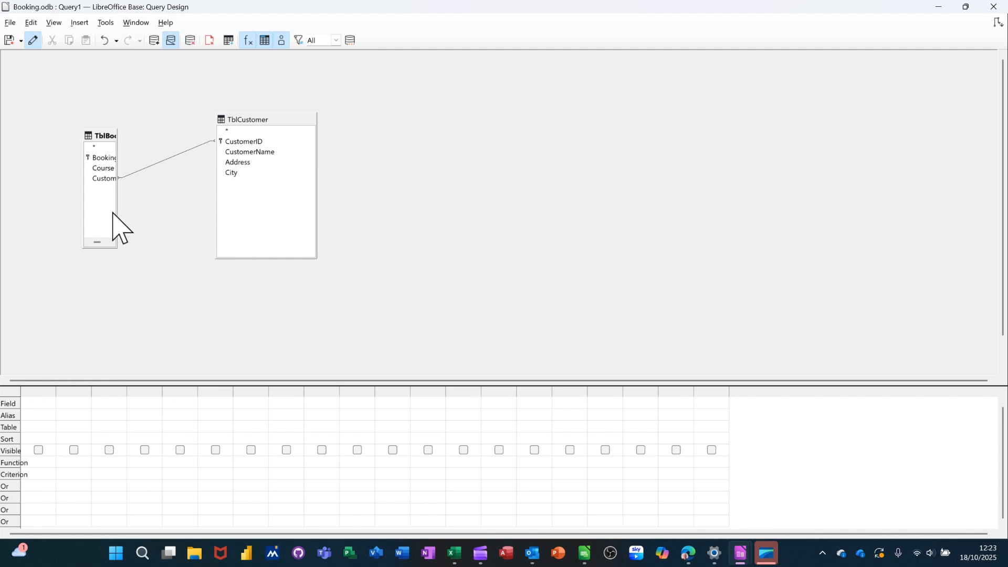
{"action": "left_click_drag", "start_coordinate": [115, 212], "coordinate": [165, 221]}
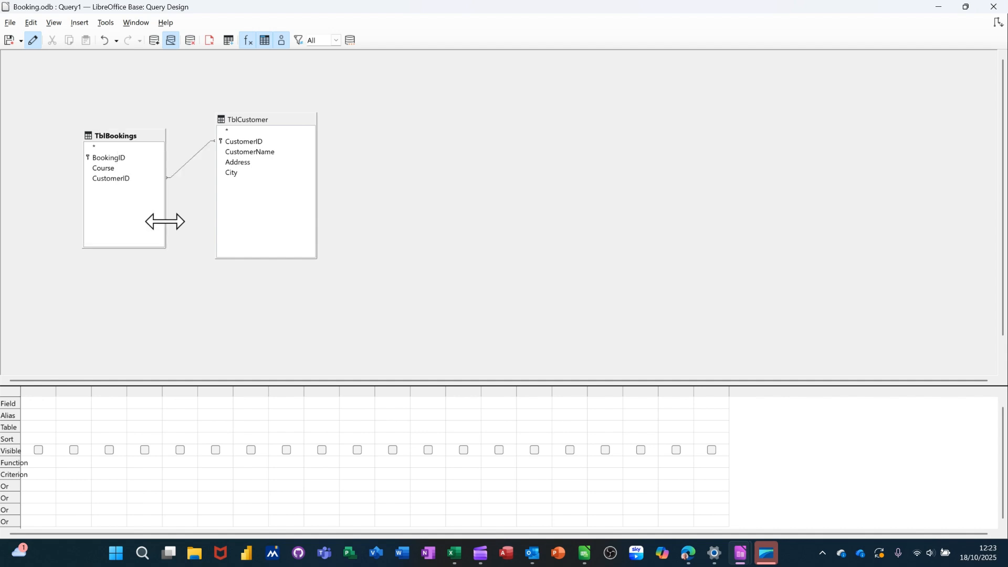
Add CustomerName from TblCustomer and Course from TblBookings to the query grid and run the query.
{"action": "double_click", "coordinate": [255, 152]}
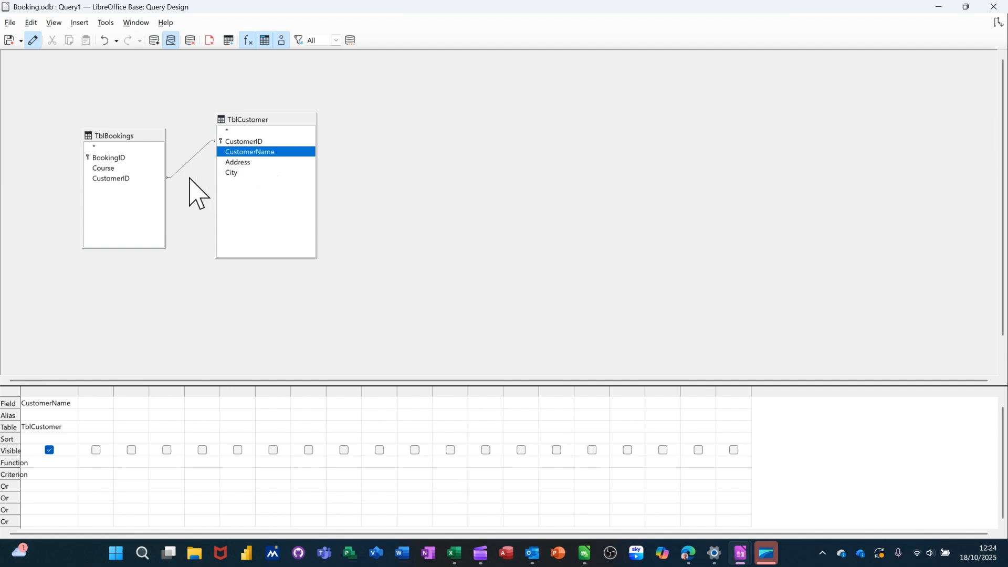
{"action": "double_click", "coordinate": [103, 169]}
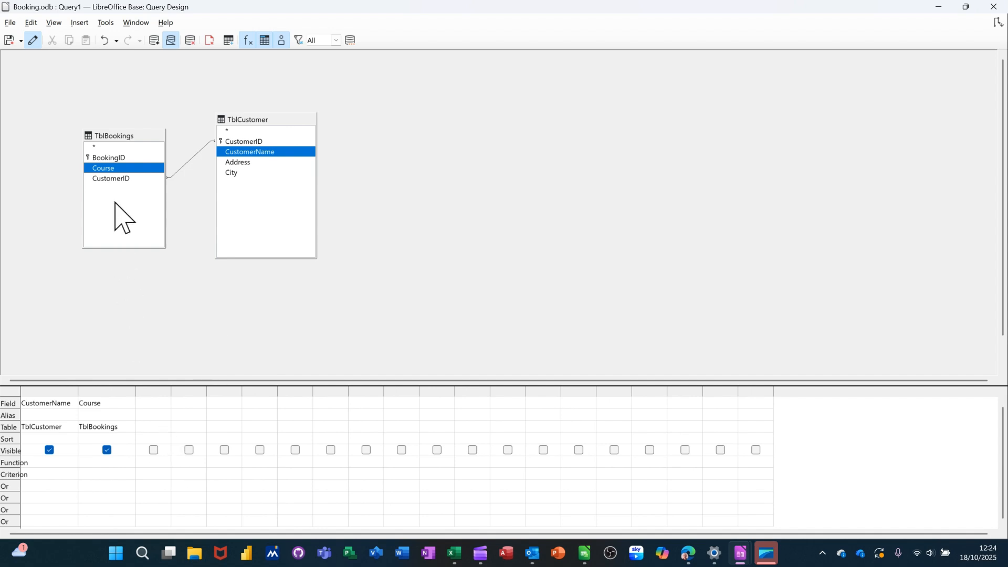
{"action": "left_click", "coordinate": [156, 44]}
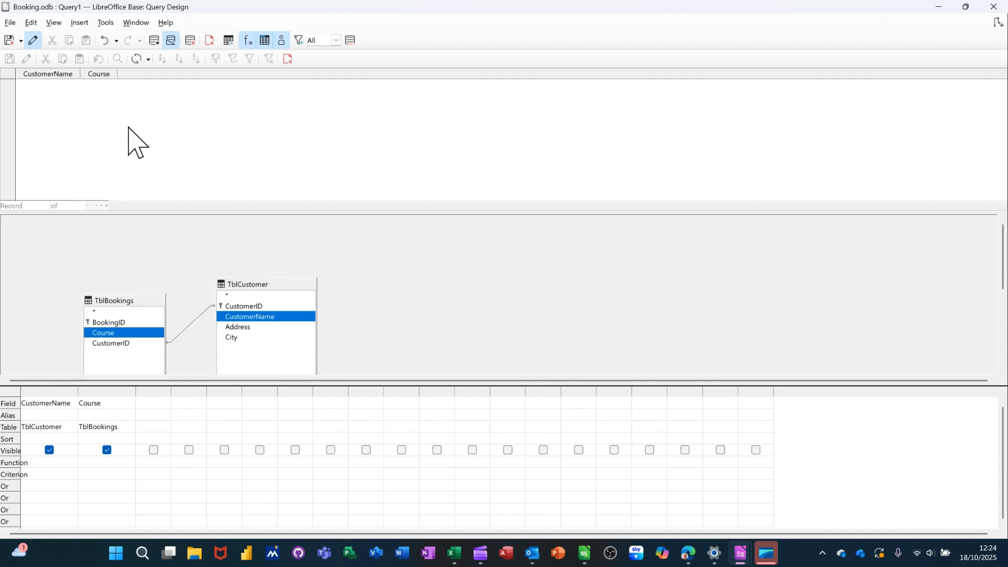
Save the query as QryBookings and close the query design.
{"action": "left_click", "coordinate": [9, 40]}
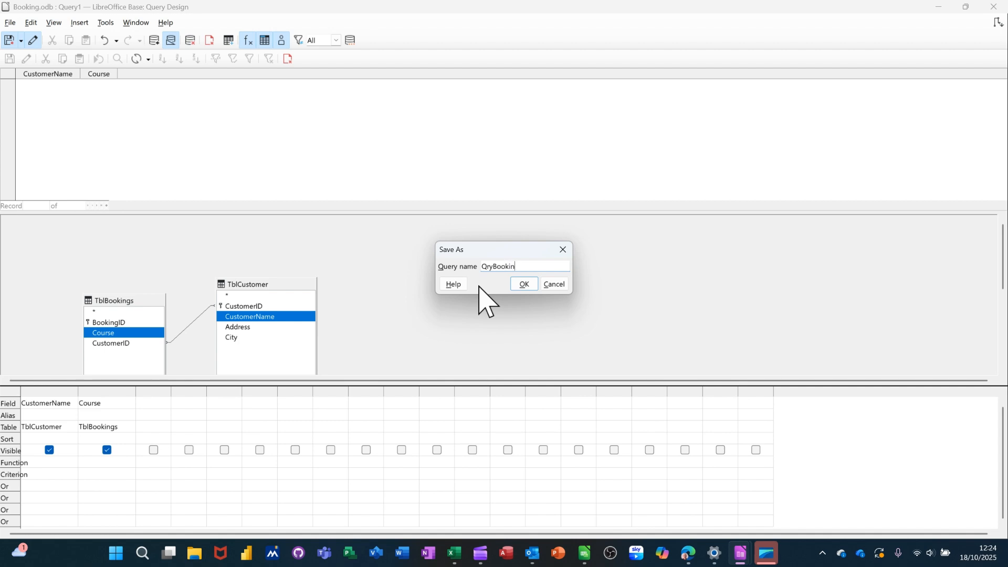
{"action": "key", "text": "Return"}
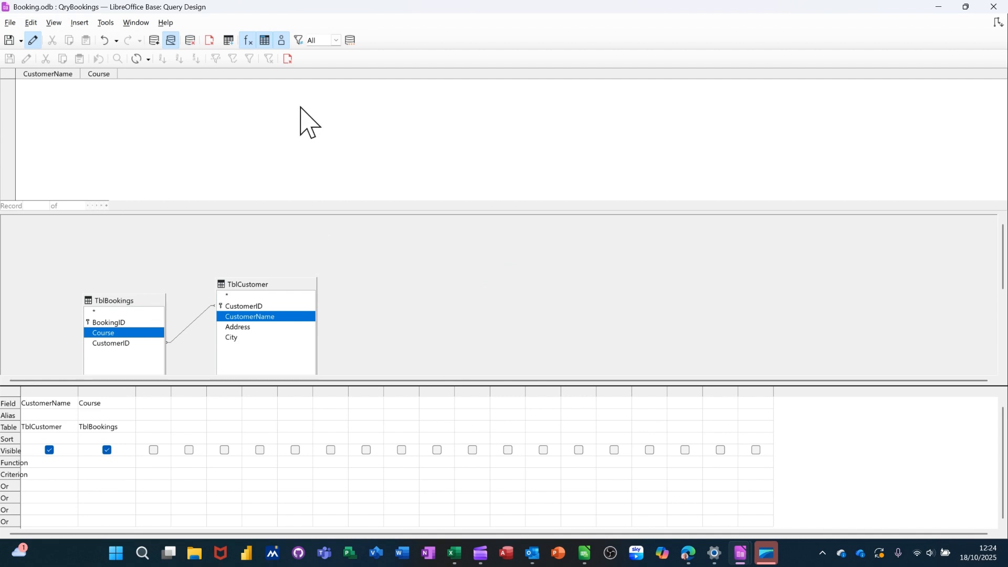
{"action": "left_click", "coordinate": [288, 59]}
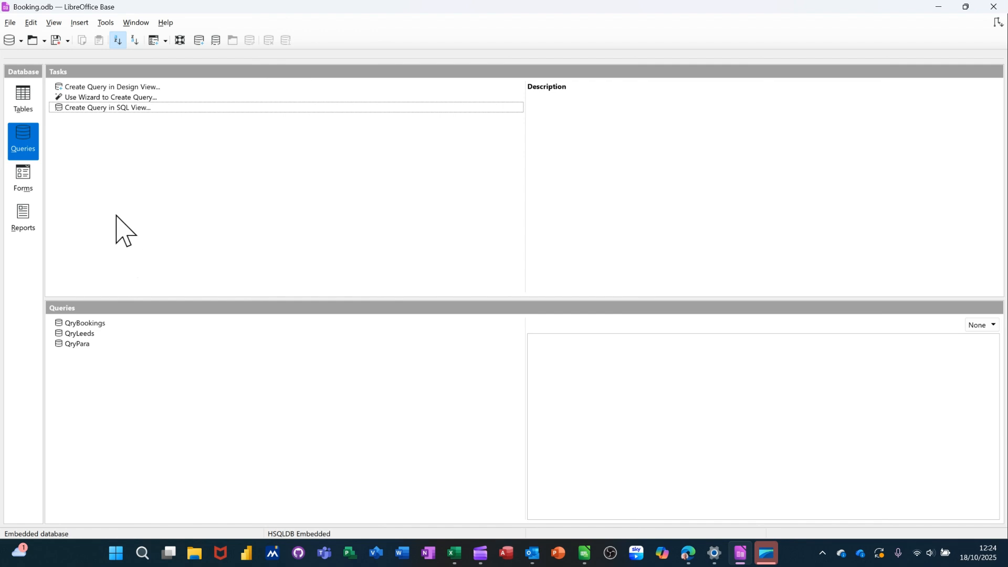
Open TblBookings for data entry and enter Excel as the Course of the first record.
{"action": "left_click", "coordinate": [26, 104]}
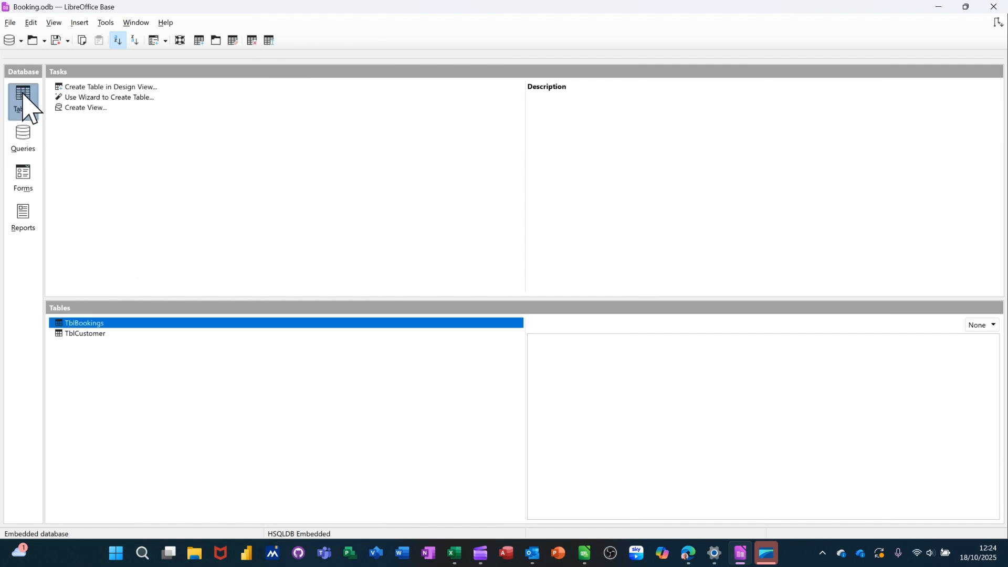
{"action": "double_click", "coordinate": [95, 326]}
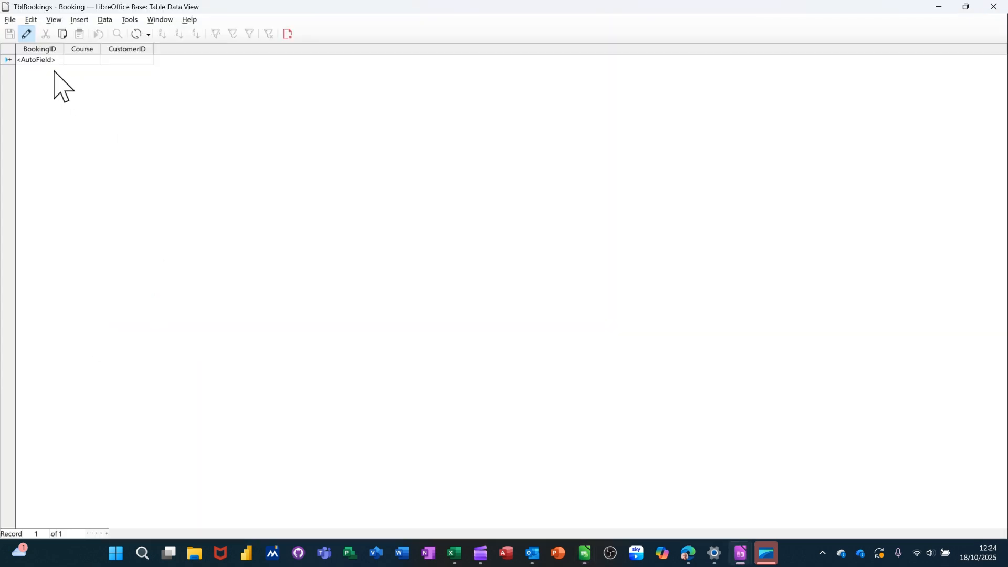
{"action": "left_click", "coordinate": [80, 60]}
{"action": "type", "text": "Excel"}
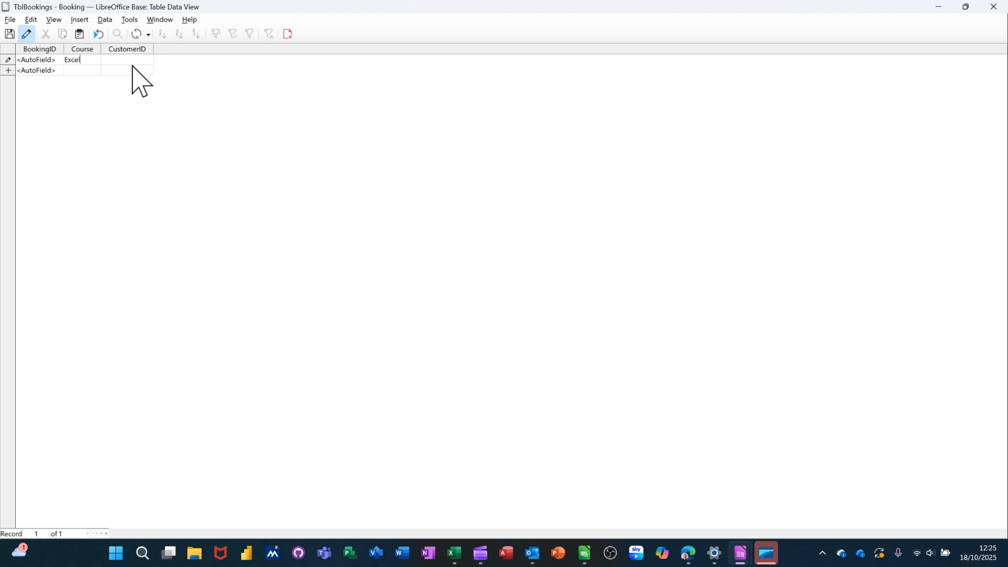
{"action": "key", "text": "Tab"}
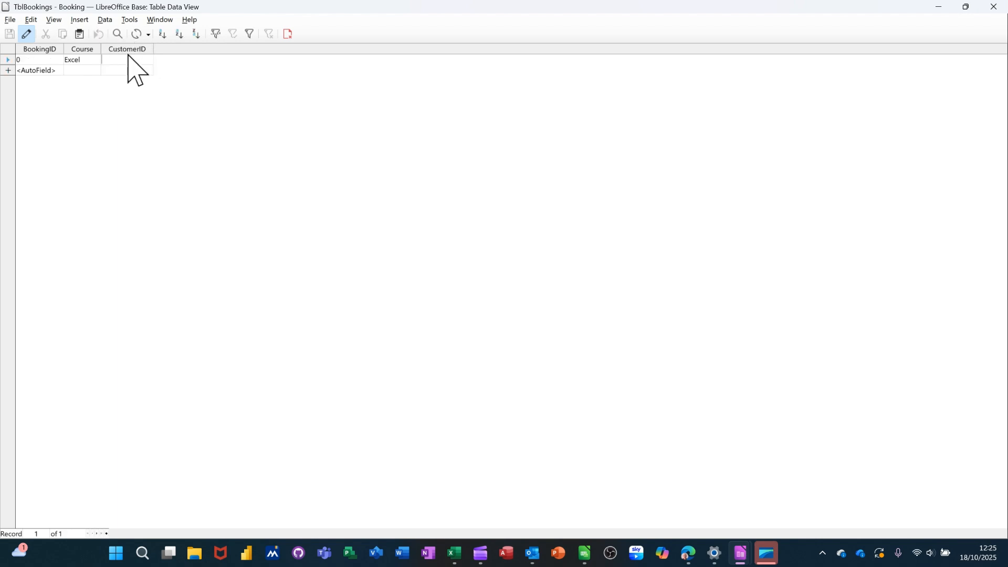
Set the Excel booking's CustomerID to 1, add a second booking for Access with CustomerID 1, and close the table.
{"action": "type", "text": "1"}
{"action": "key", "text": "Down"}
{"action": "left_click", "coordinate": [82, 71]}
{"action": "type", "text": "Access"}
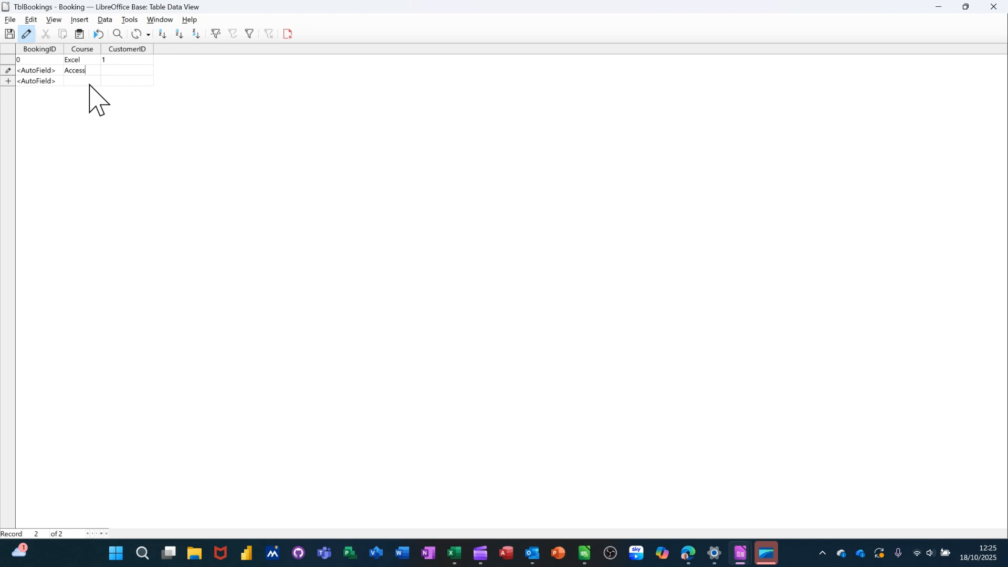
{"action": "left_click", "coordinate": [127, 71]}
{"action": "type", "text": "1"}
{"action": "key", "text": "Tab"}
{"action": "left_click", "coordinate": [288, 34]}
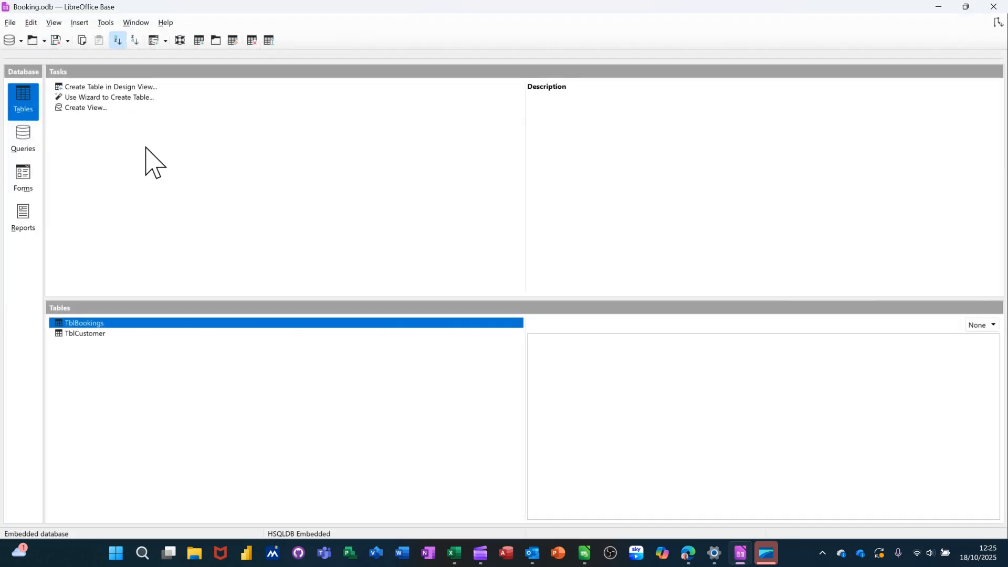
Open TblCustomer and the QryBookings query to check their records, closing each afterwards.
{"action": "double_click", "coordinate": [90, 334]}
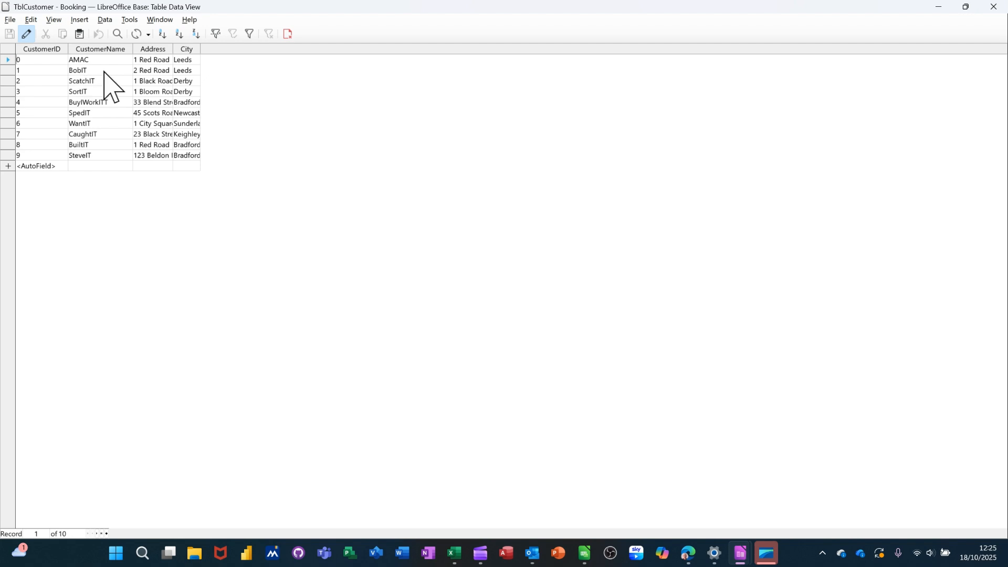
{"action": "left_click", "coordinate": [288, 35]}
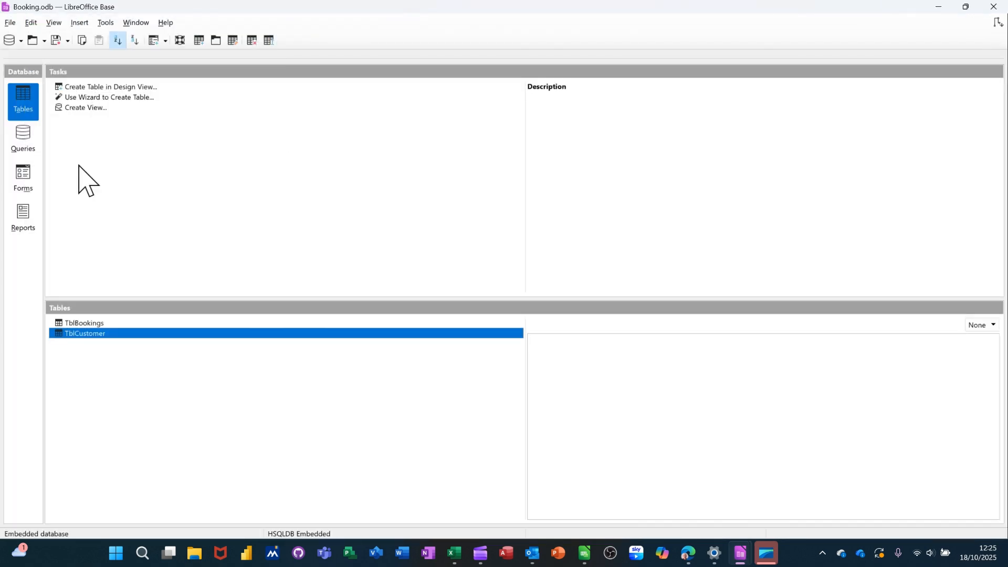
{"action": "left_click", "coordinate": [30, 143]}
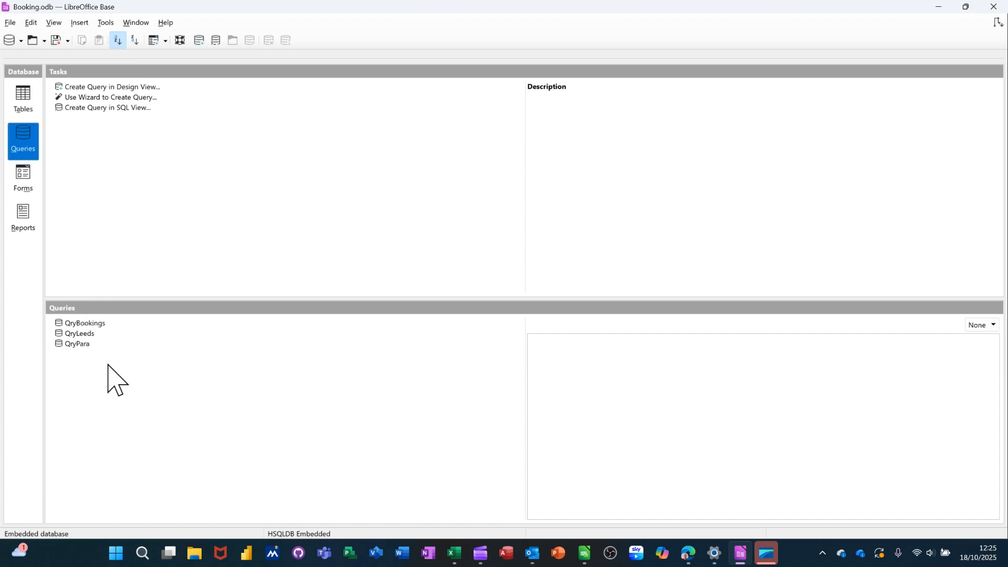
{"action": "double_click", "coordinate": [90, 325]}
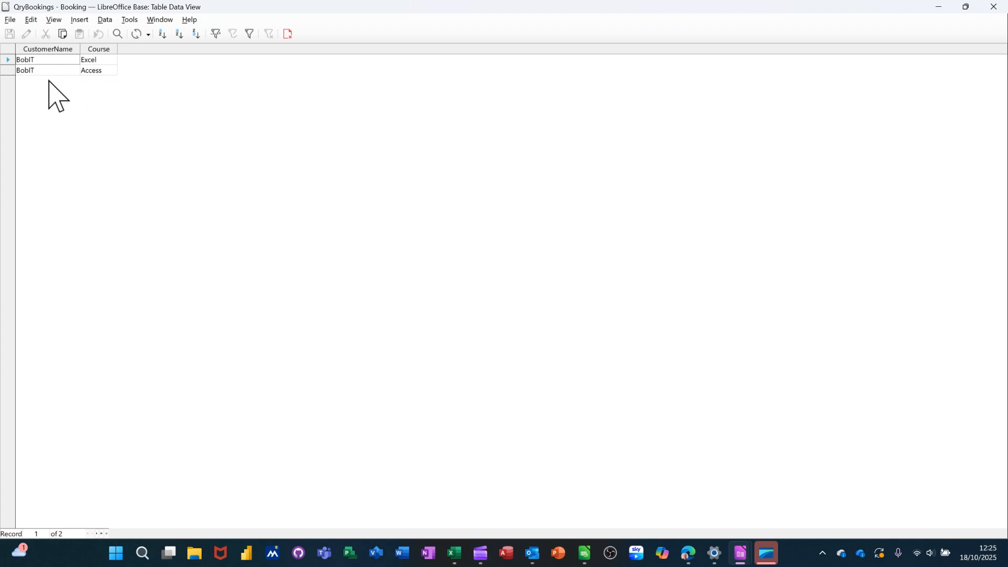
{"action": "left_click", "coordinate": [289, 33]}
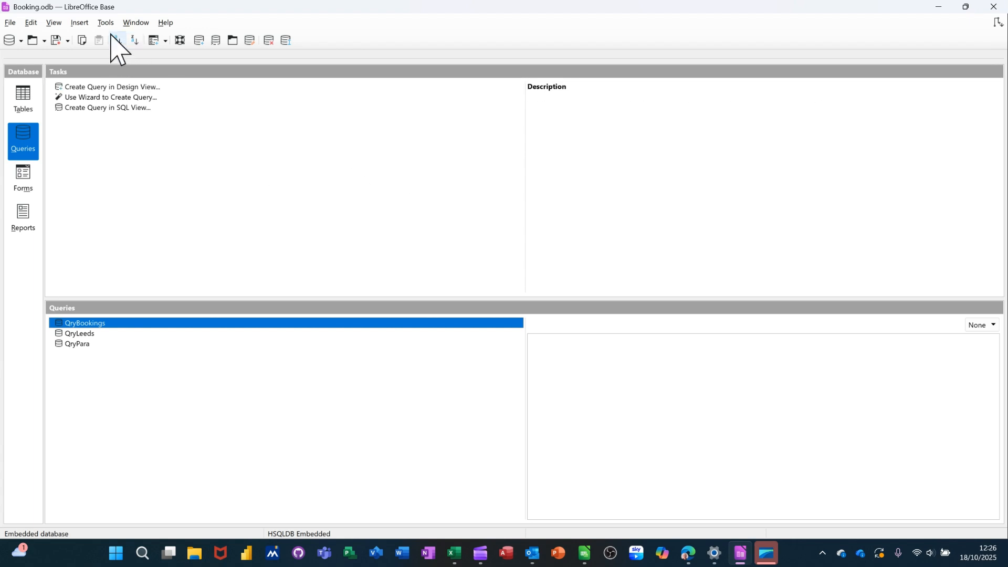
Open the Relationships window to view the link between TblCustomer and TblBookings.
{"action": "left_click", "coordinate": [106, 22]}
{"action": "left_click", "coordinate": [116, 36]}
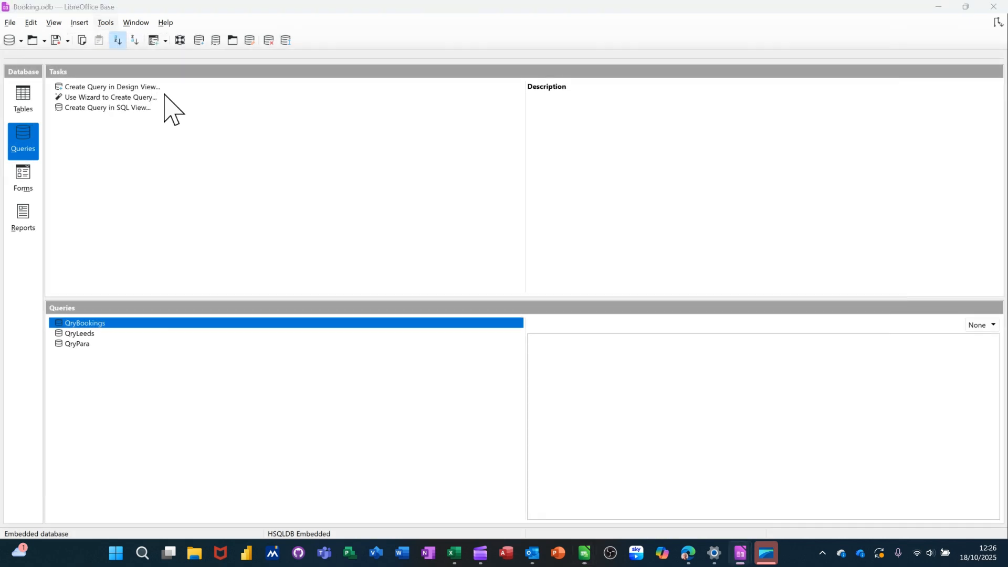
{"action": "left_click_drag", "start_coordinate": [389, 203], "coordinate": [488, 184]}
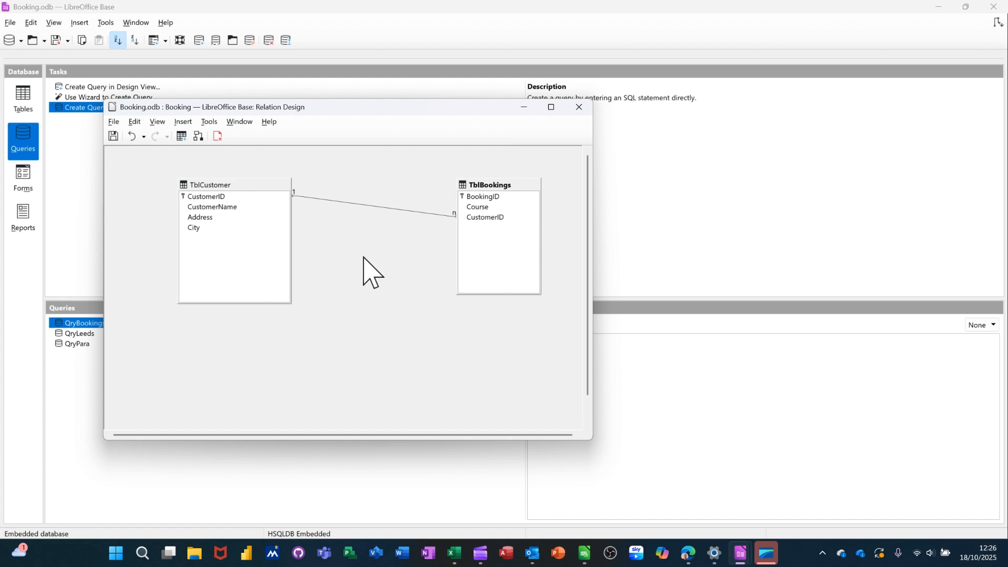